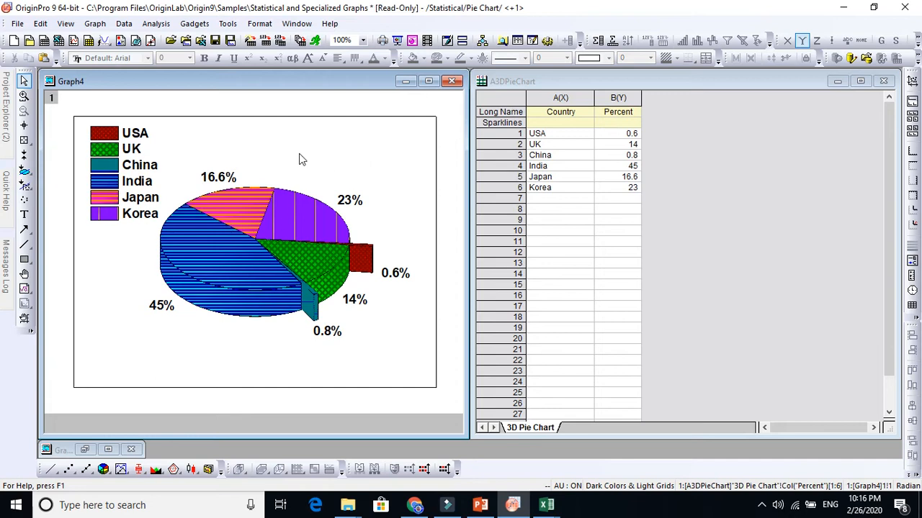
Step: Insert two empty columns between Country and Percent in the worksheet and designate the first one as X
left_click(541, 81)
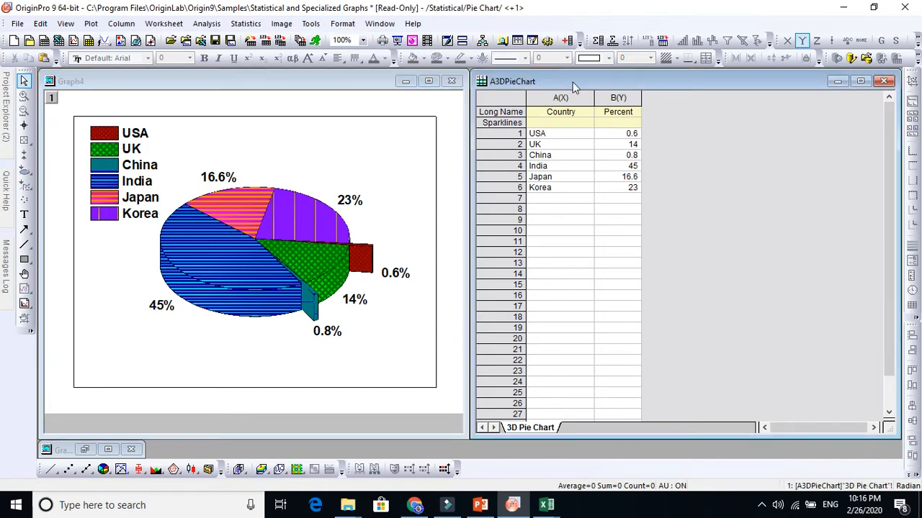
right_click(600, 98)
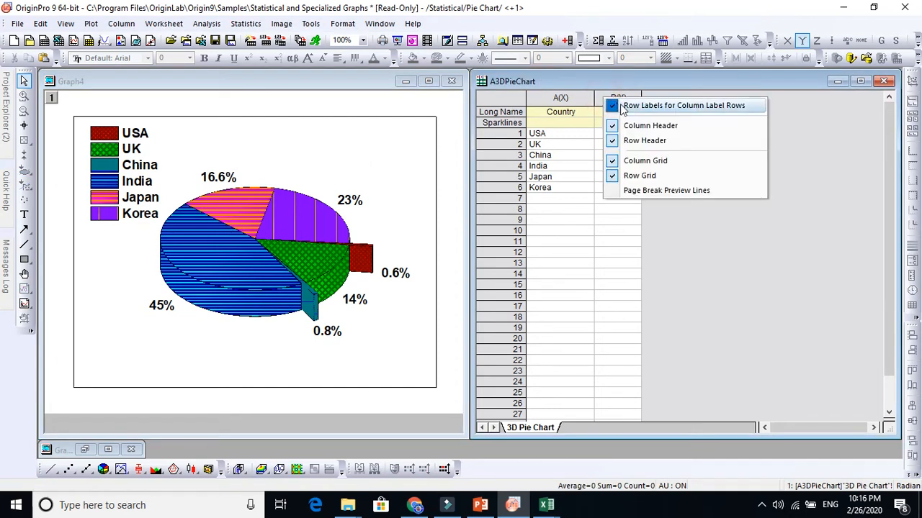
left_click(859, 81)
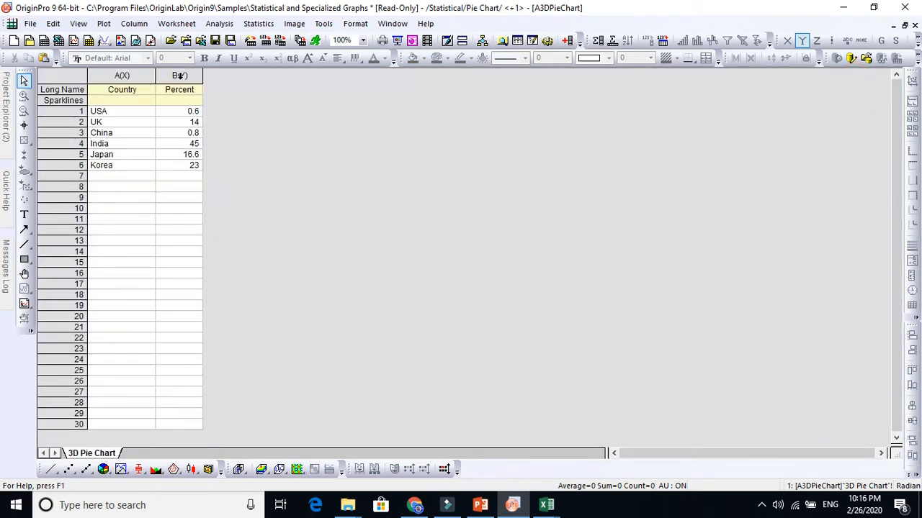
left_click(179, 75)
right_click(180, 79)
left_click(210, 93)
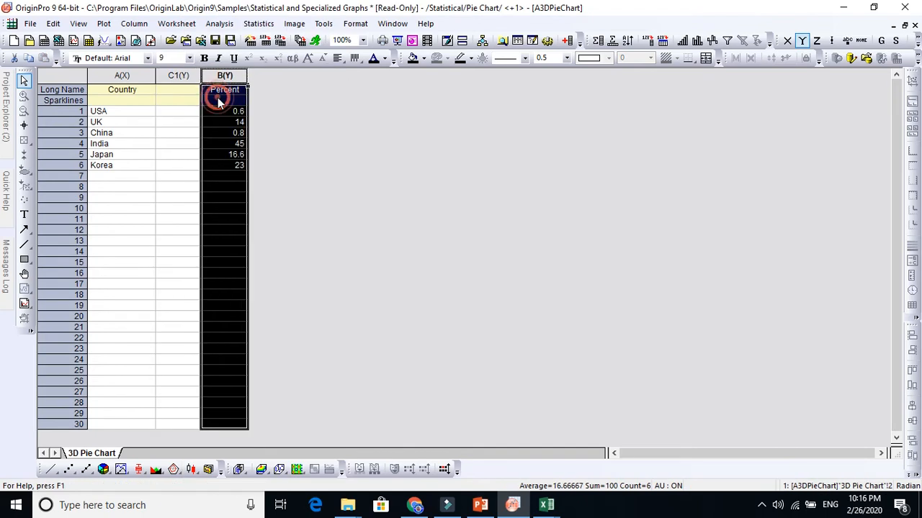
left_click(181, 76)
right_click(184, 78)
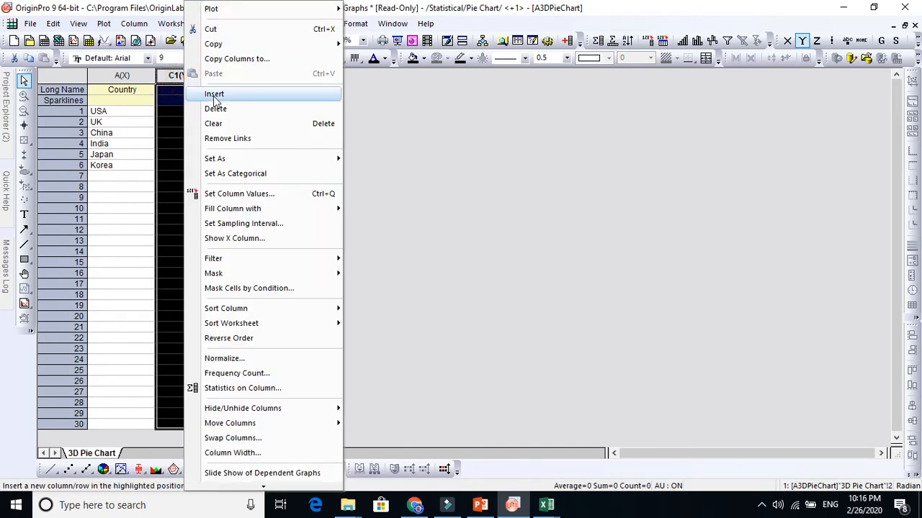
left_click(214, 94)
left_click(186, 77)
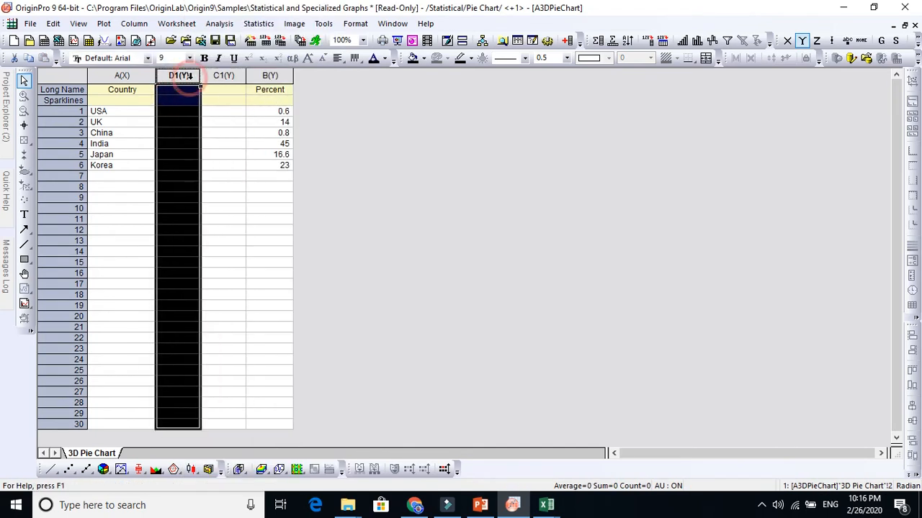
left_click(788, 41)
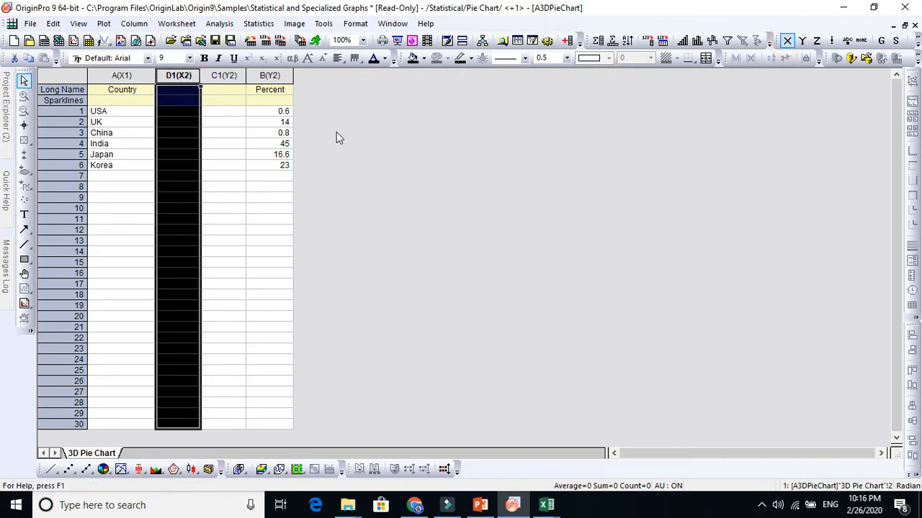
Step: Copy the six country names, USA to Korea, from the Country column into the new X column
left_click(98, 112)
left_click_drag(99, 113, 108, 166)
key("ctrl+c")
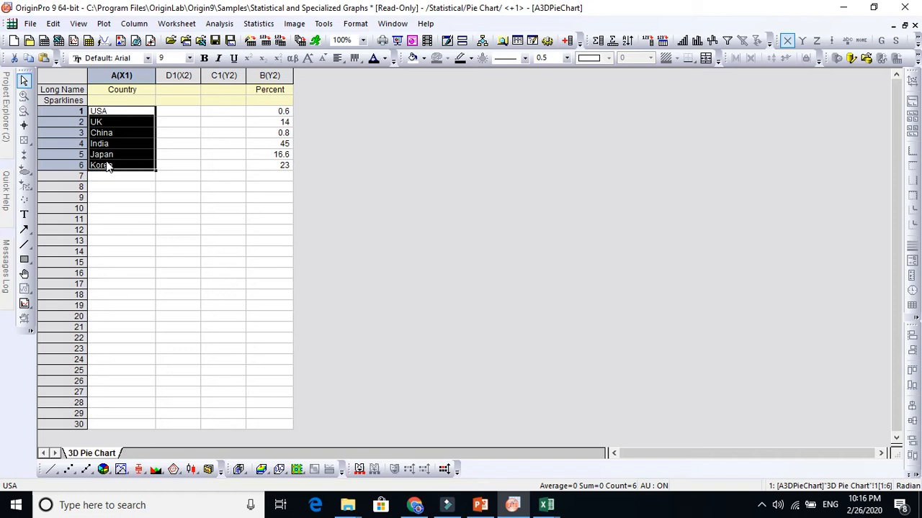
left_click(173, 112)
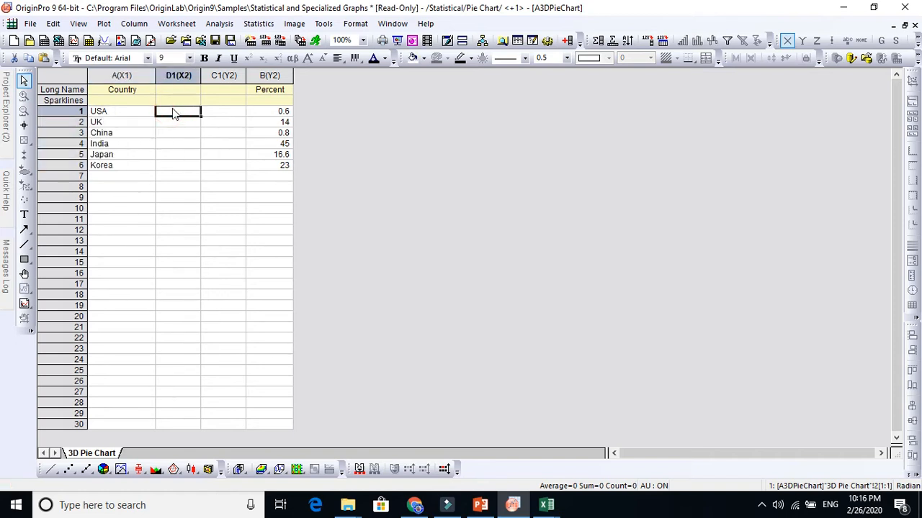
key("ctrl+v")
Step: Copy the six Percent values into the empty Y column beside the copied country names
left_click_drag(267, 114, 277, 165)
key("ctrl+c")
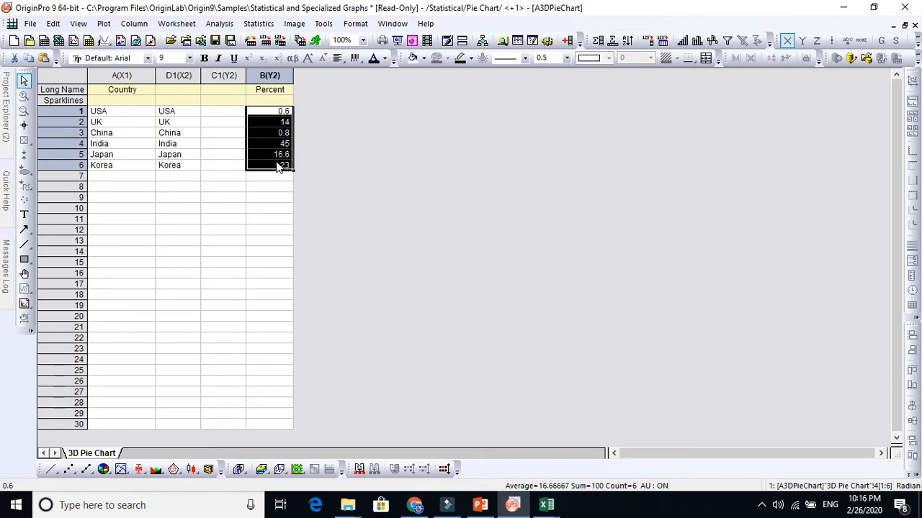
left_click(224, 113)
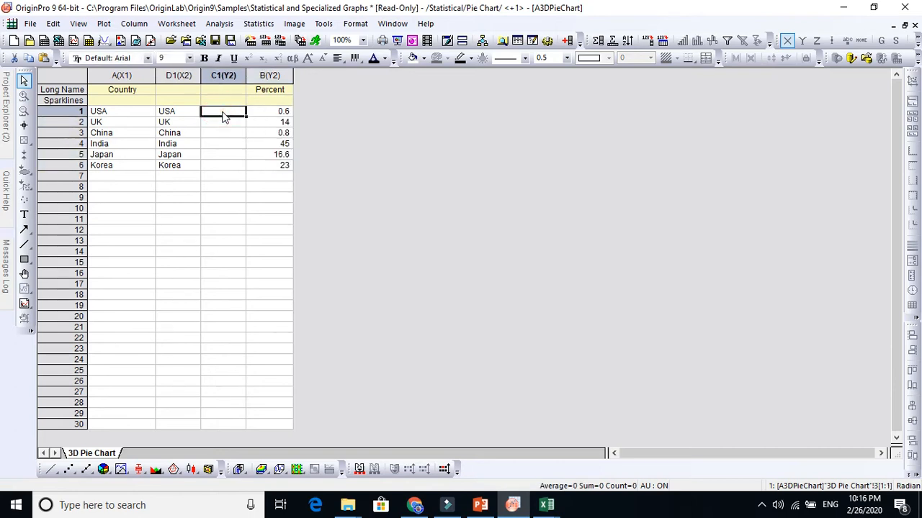
key("ctrl+v")
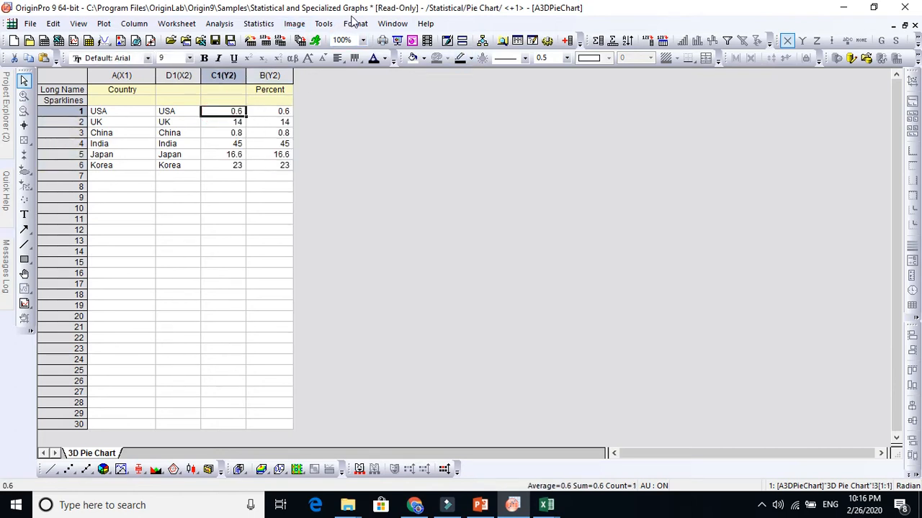
Step: Tile the windows side by side and plot the new country and percentage columns as a 3D Color Pie Chart
left_click(393, 24)
left_click(416, 69)
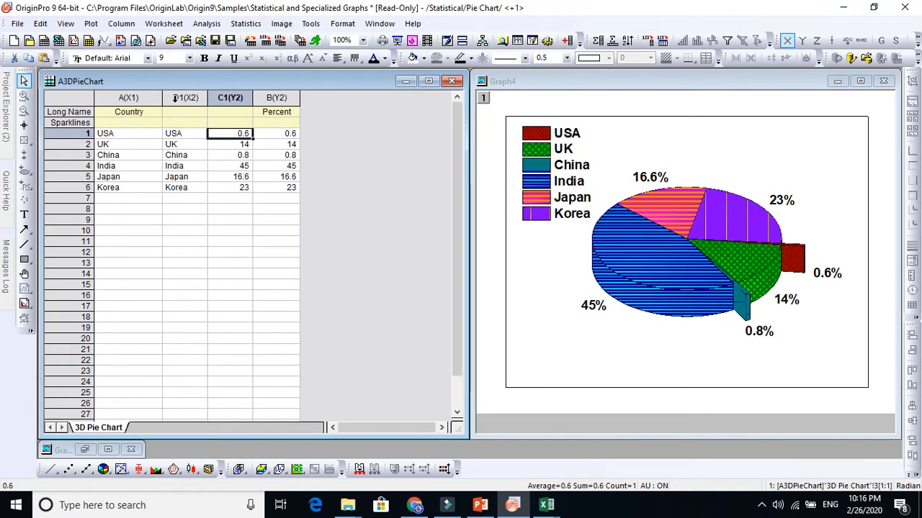
left_click_drag(175, 97, 209, 99)
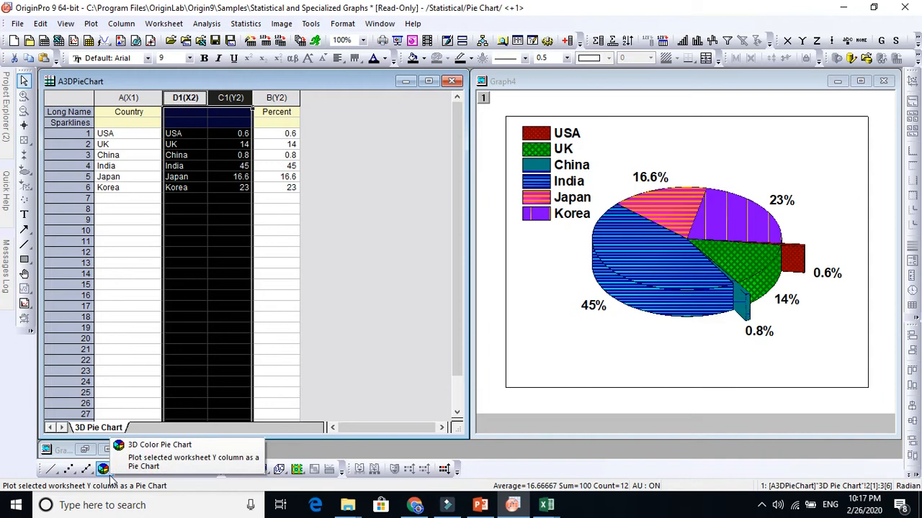
left_click(90, 24)
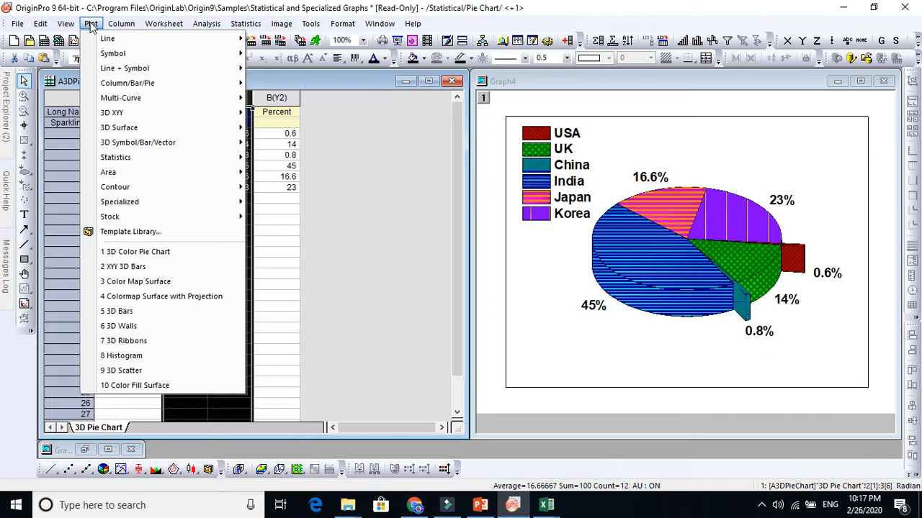
mouse_move(145, 84)
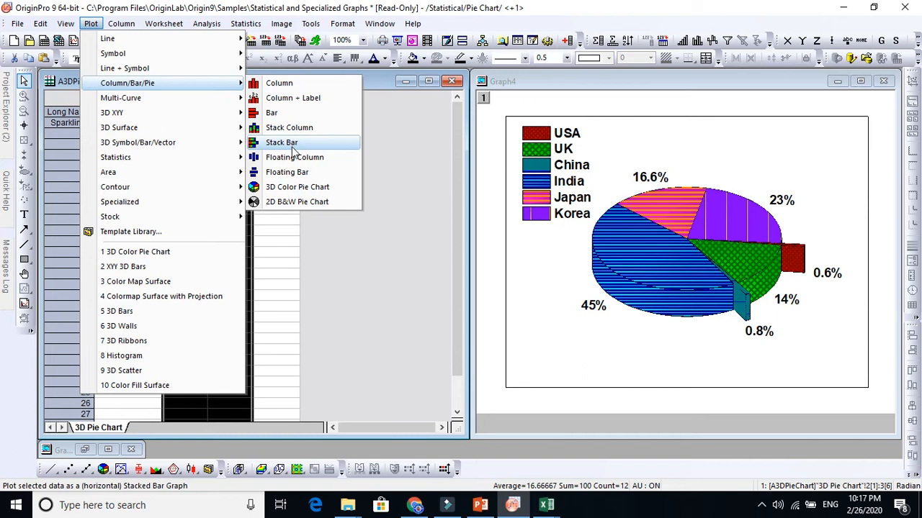
left_click(286, 189)
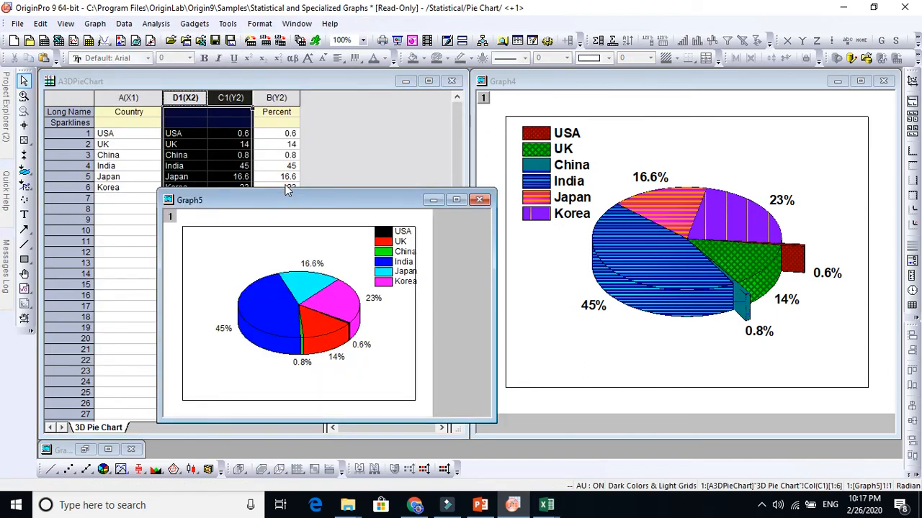
left_click_drag(341, 204, 293, 141)
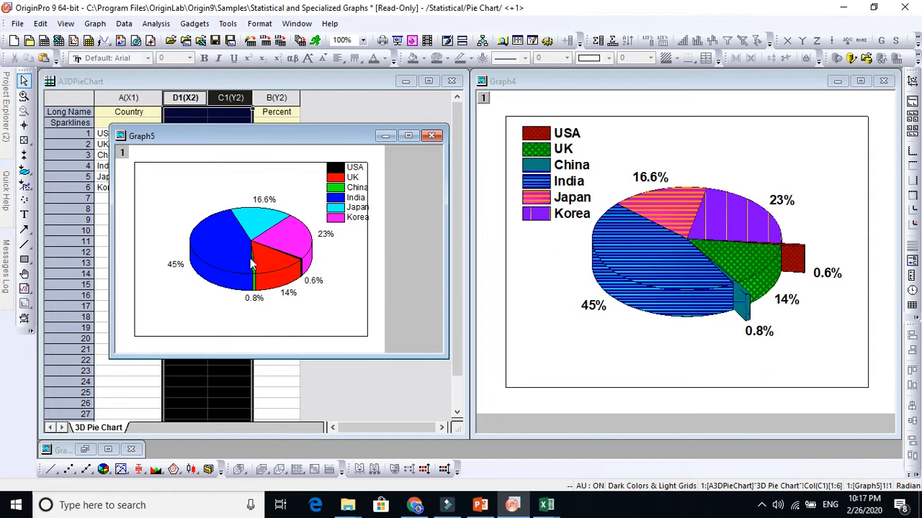
Step: Explode the China and USA wedges of the new pie chart and apply the change
double_click(263, 228)
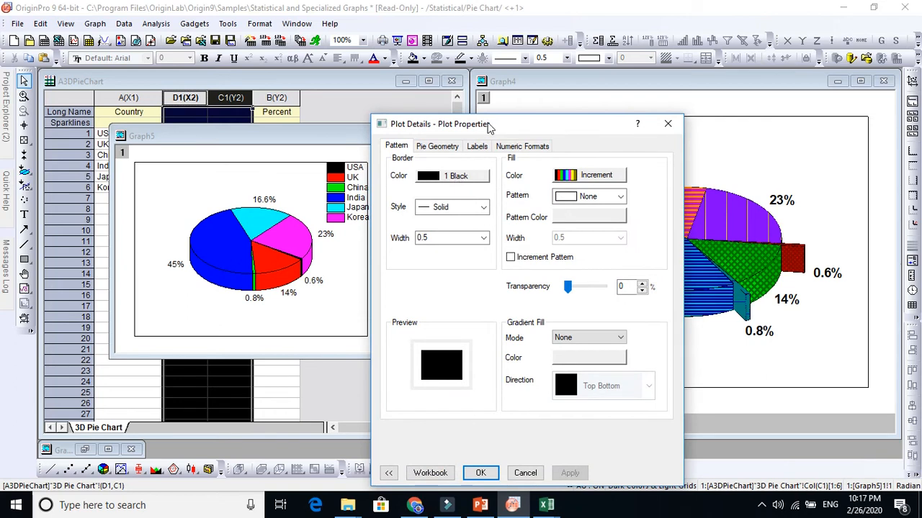
left_click_drag(488, 126, 374, 40)
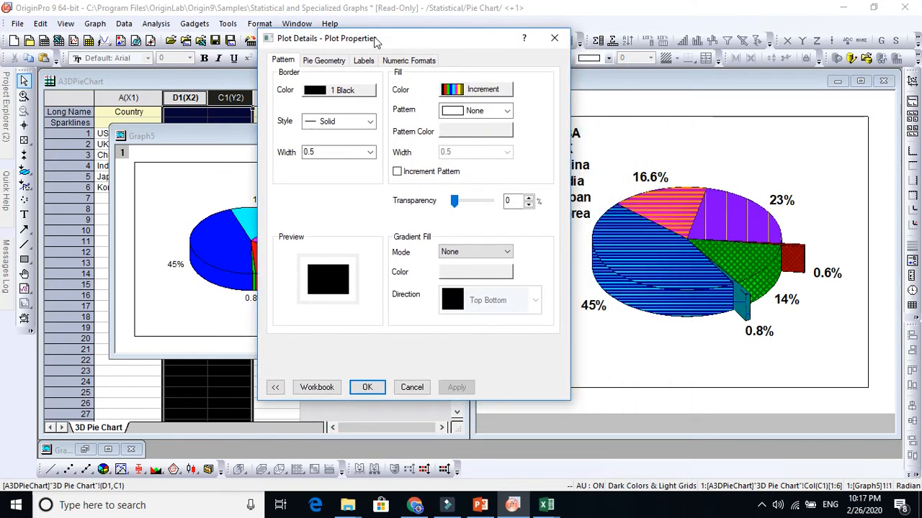
left_click(328, 62)
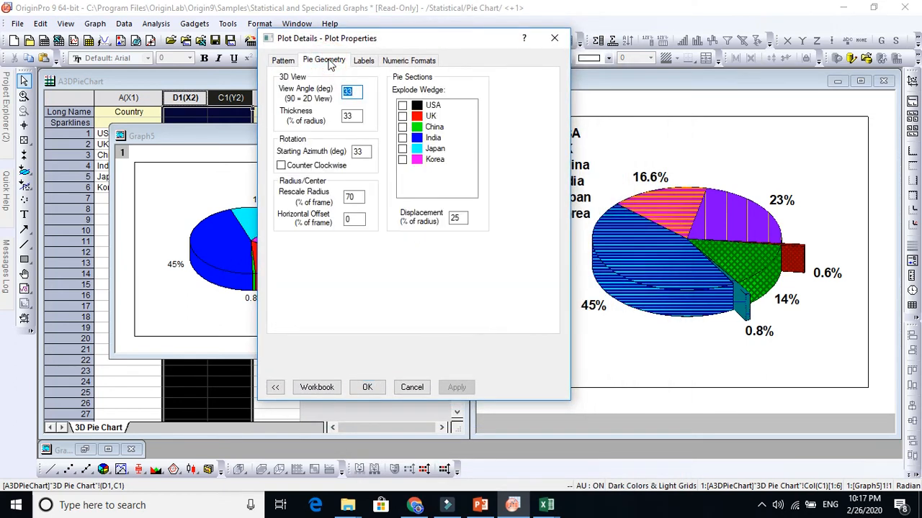
left_click_drag(417, 47, 627, 22)
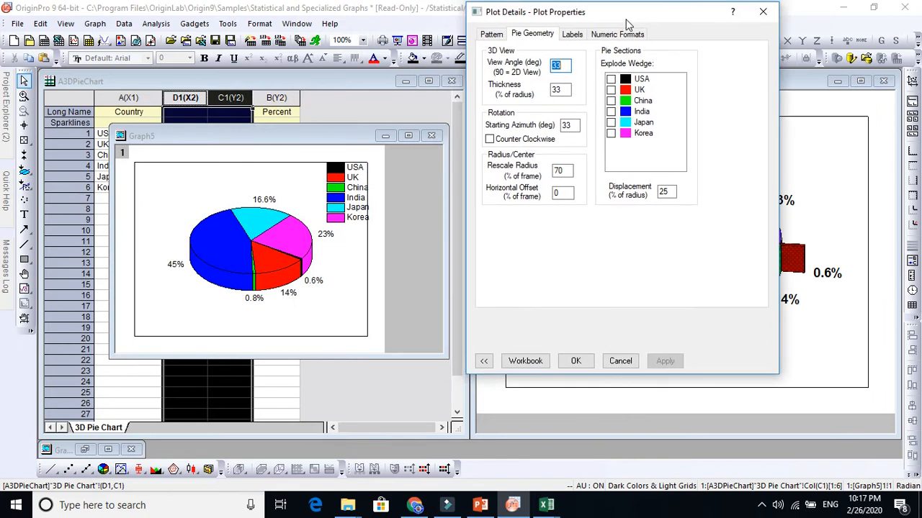
left_click(610, 100)
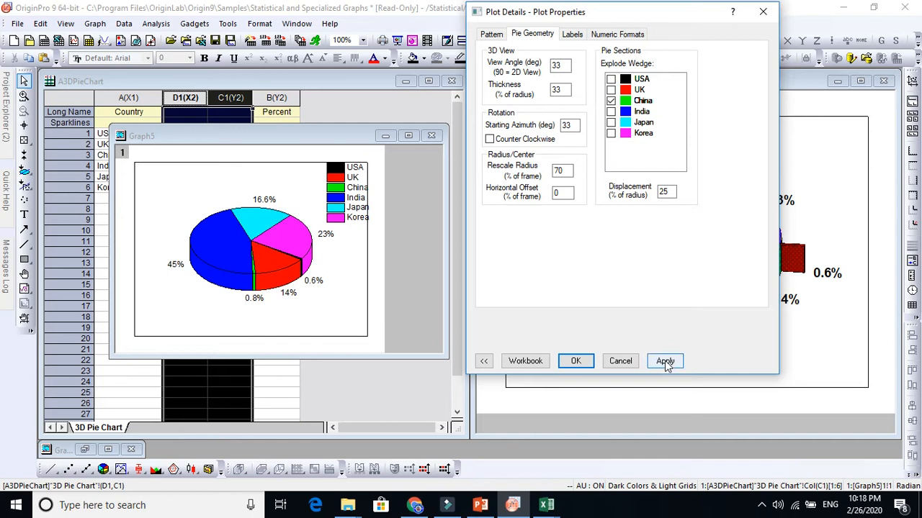
left_click(666, 362)
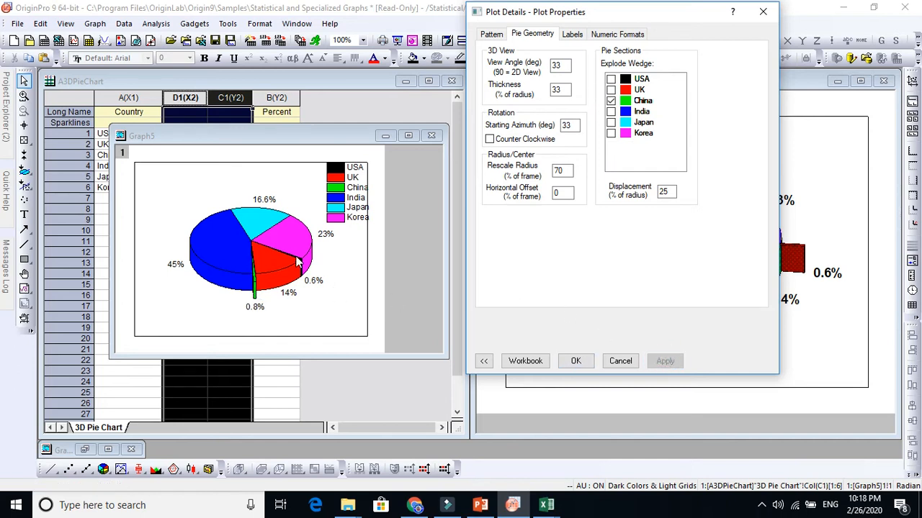
left_click(610, 79)
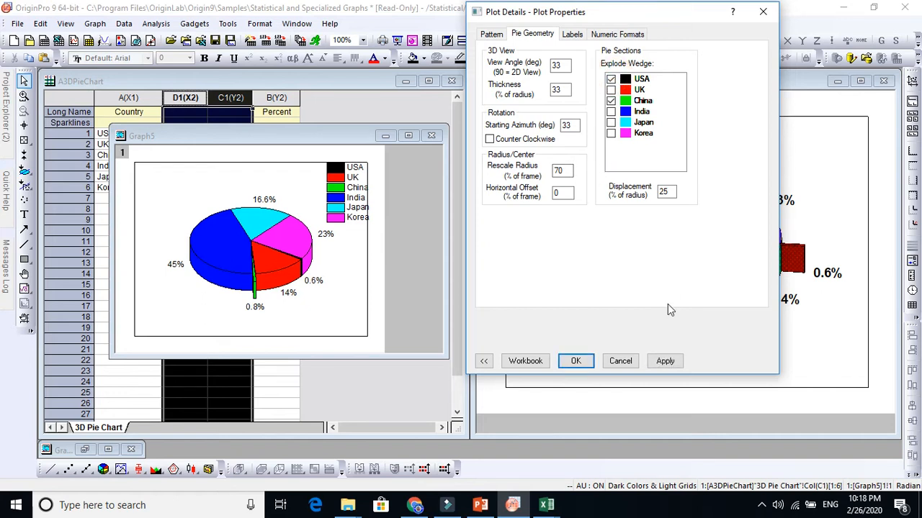
left_click(663, 361)
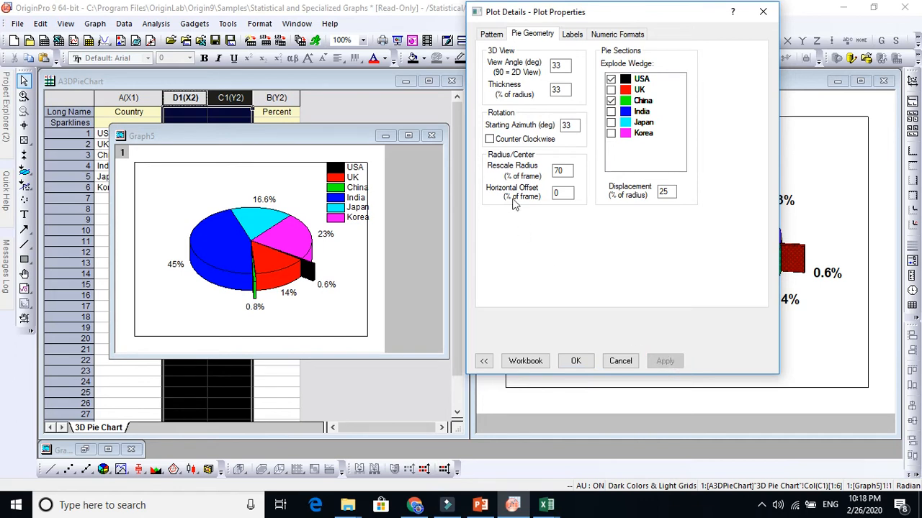
Step: Set the pie chart's starting azimuth to 5 degrees and apply it
left_click(568, 124)
double_click(567, 124)
type("5")
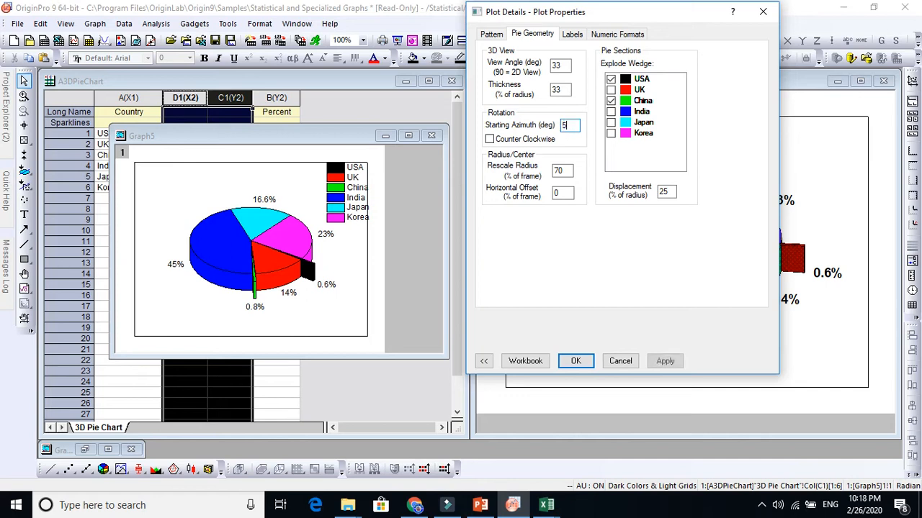
left_click(665, 363)
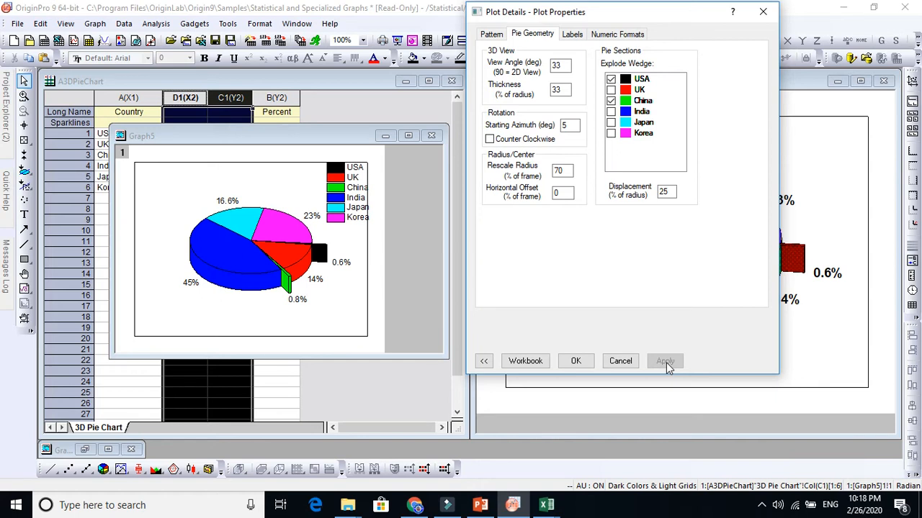
Step: Try exploding the Japan wedge of the new pie chart as well, and clear that option again
left_click(493, 36)
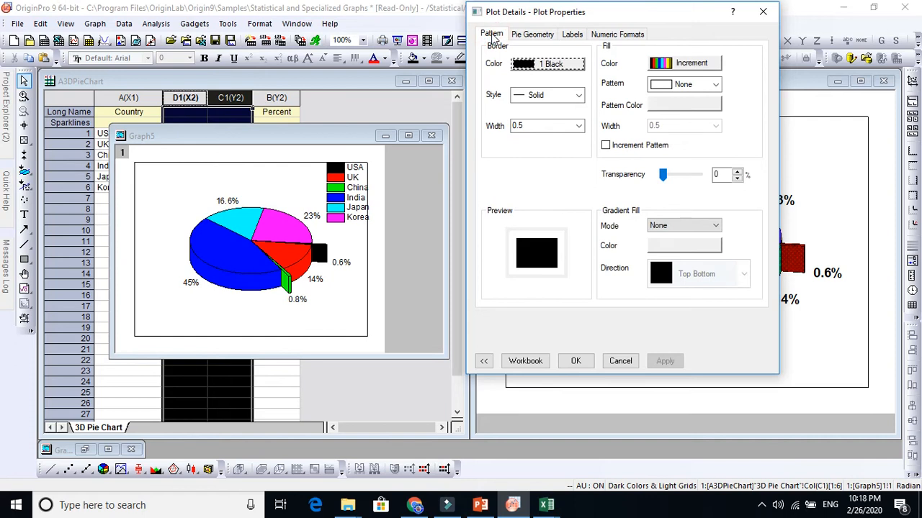
left_click(522, 36)
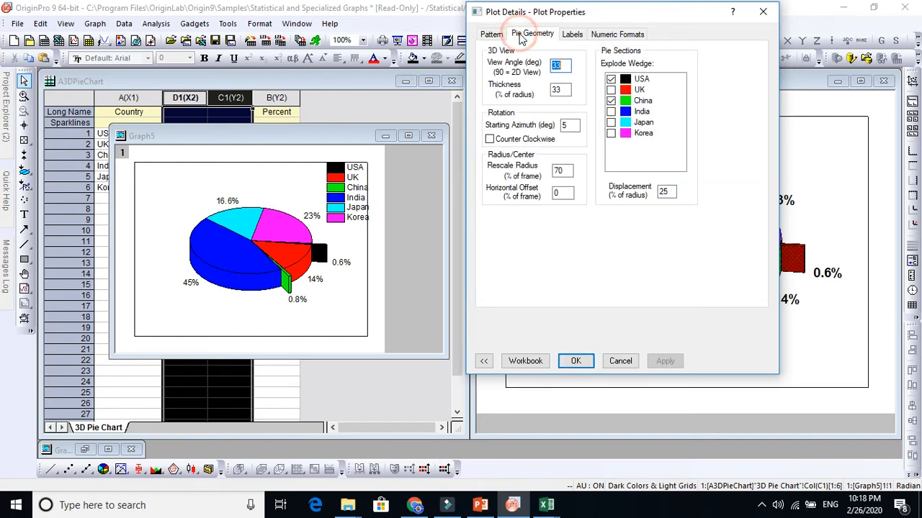
left_click(610, 101)
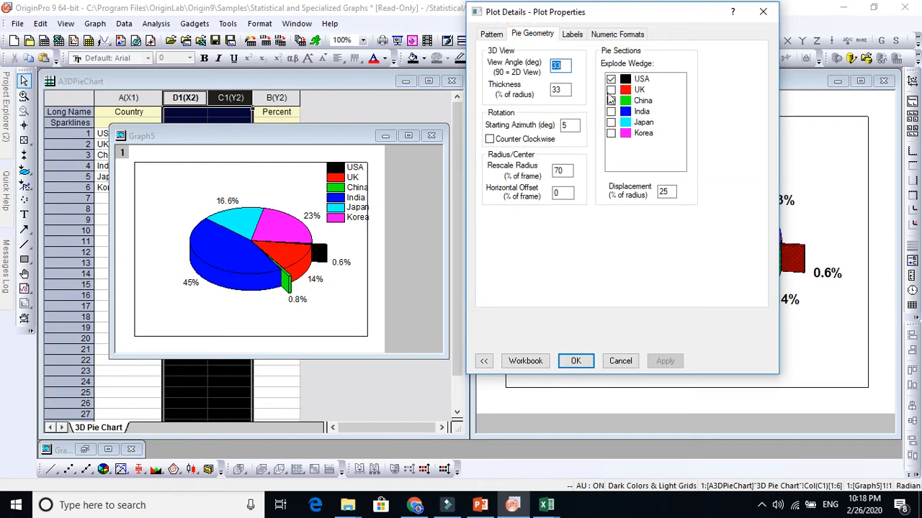
left_click(610, 100)
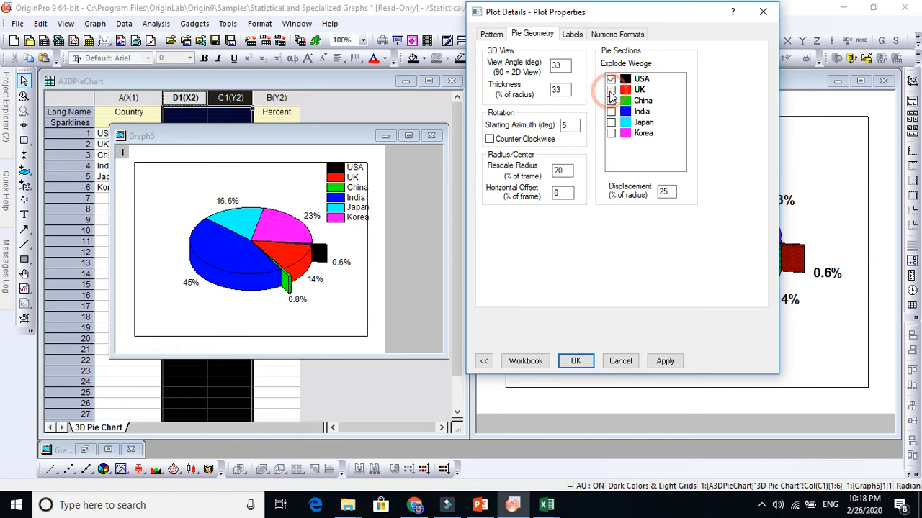
left_click(611, 123)
left_click(666, 361)
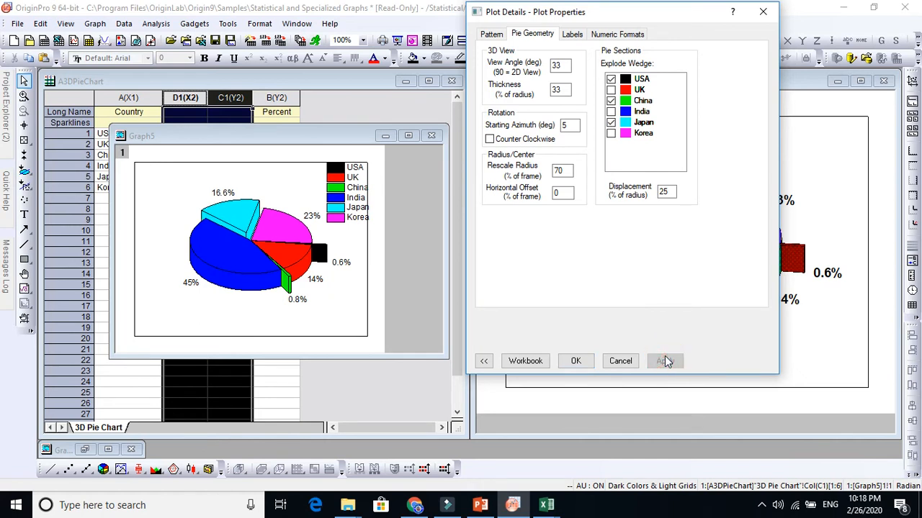
left_click(610, 122)
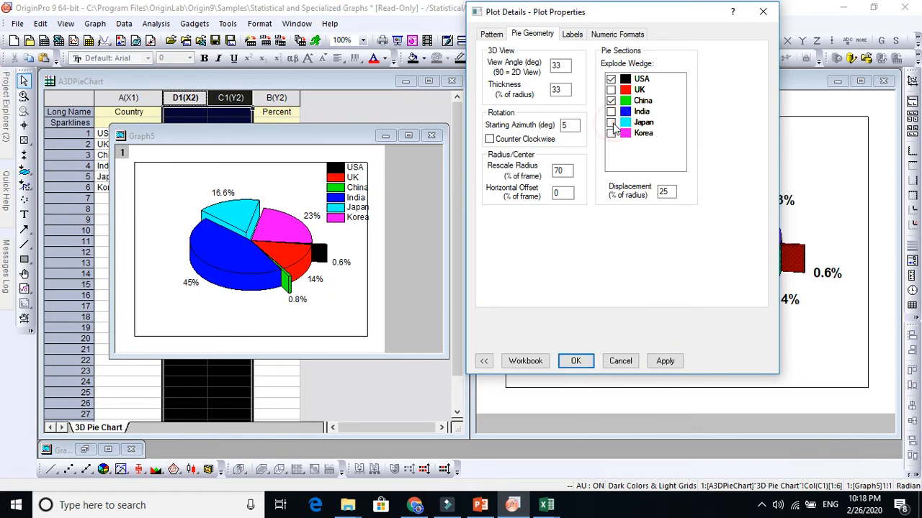
Step: Set the border width of the pie wedges to 2 and apply it
left_click(494, 36)
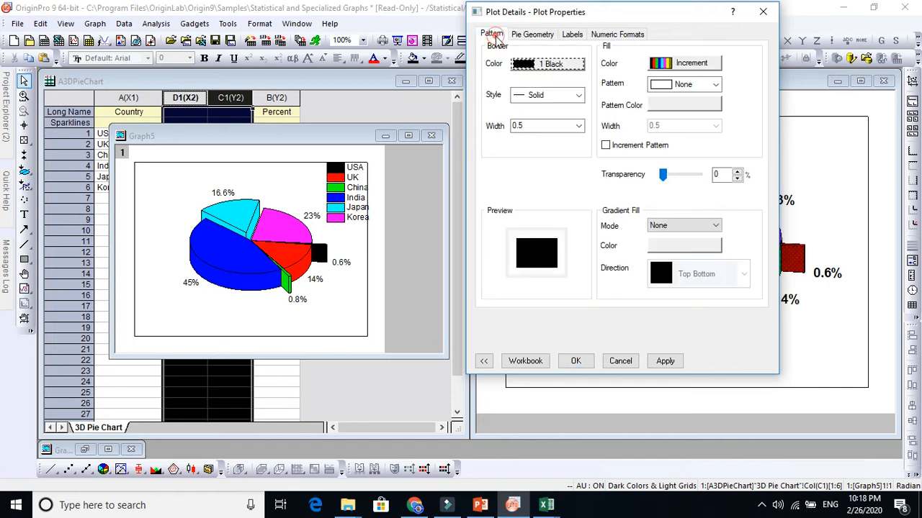
left_click(578, 126)
left_click(533, 173)
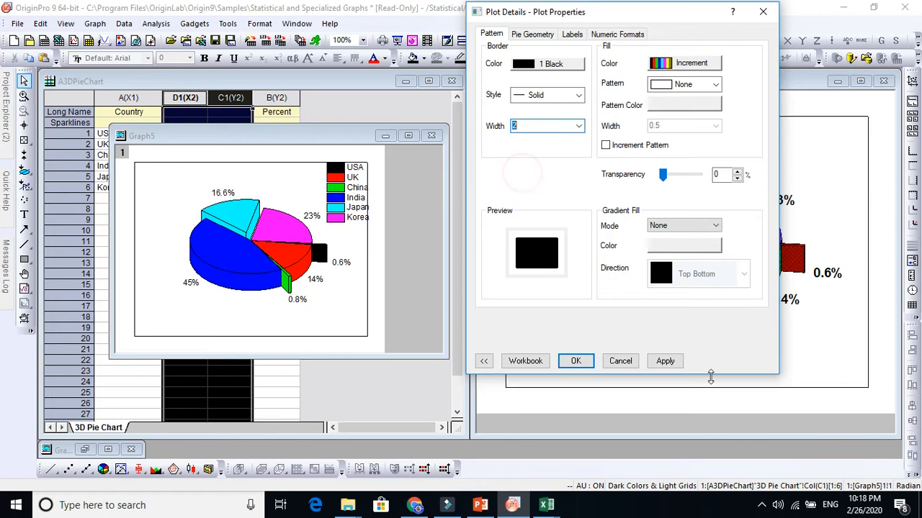
left_click(666, 364)
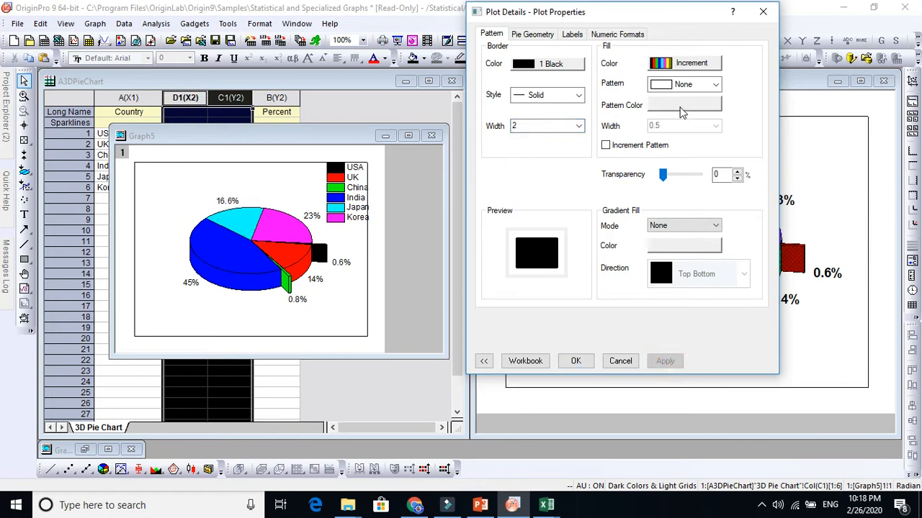
Step: Fill the wedges with the Sparse diagonal crosshatch pattern at a pattern line width of 1.5 and apply it
left_click(715, 85)
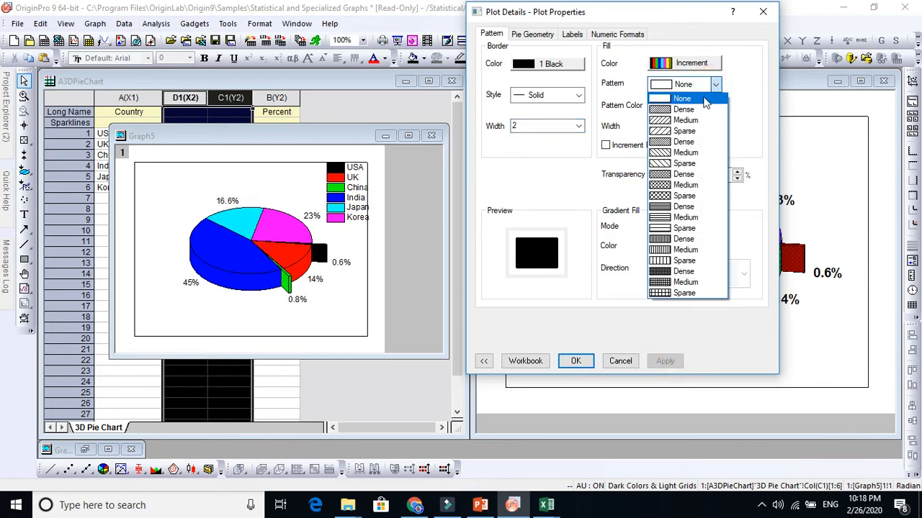
left_click(668, 202)
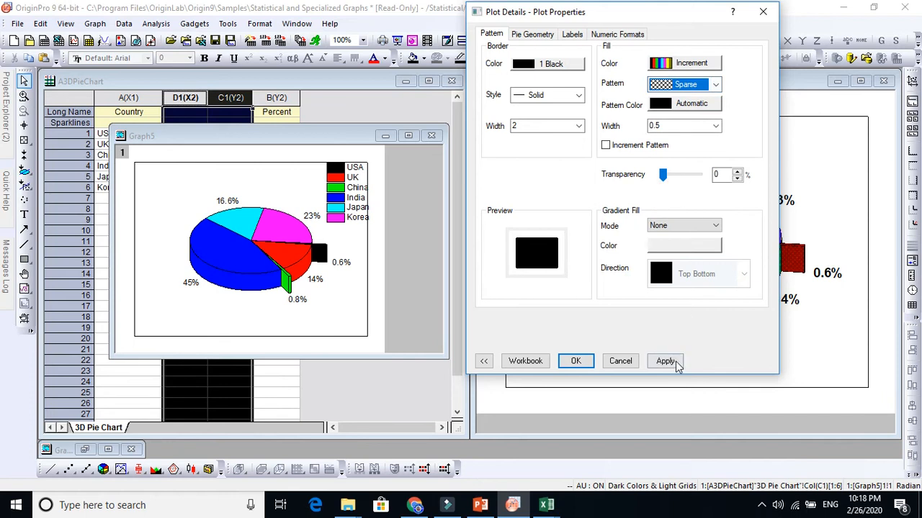
left_click(666, 362)
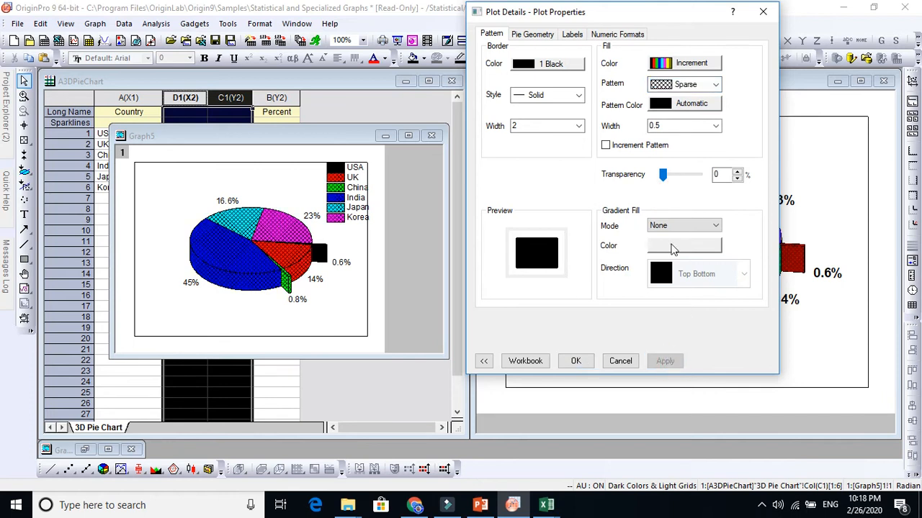
left_click(715, 127)
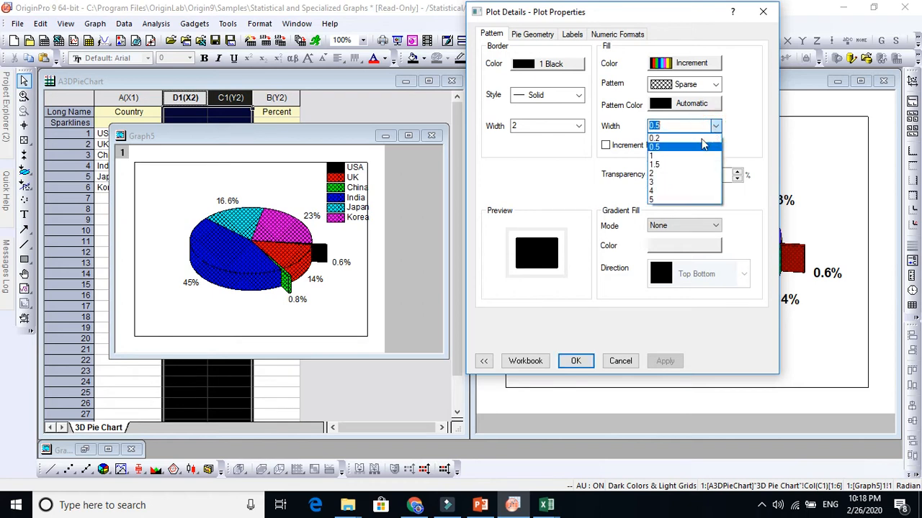
left_click(660, 164)
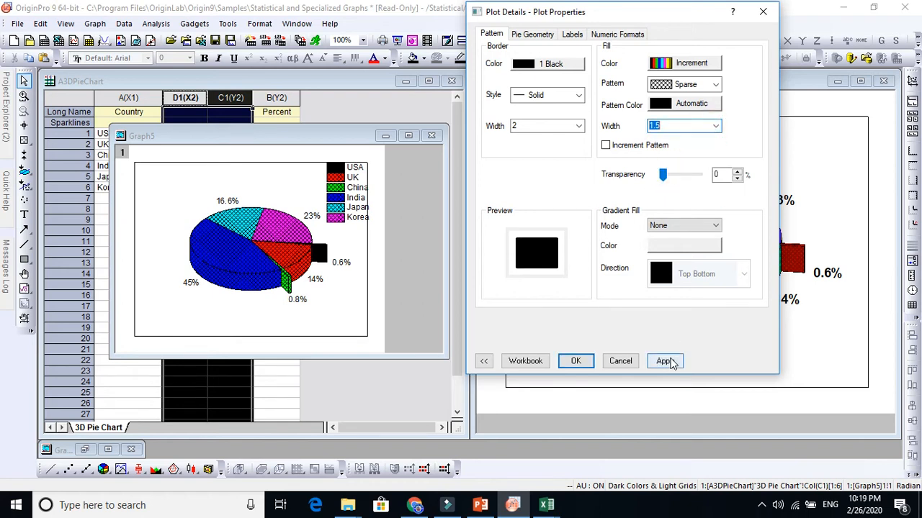
left_click(668, 362)
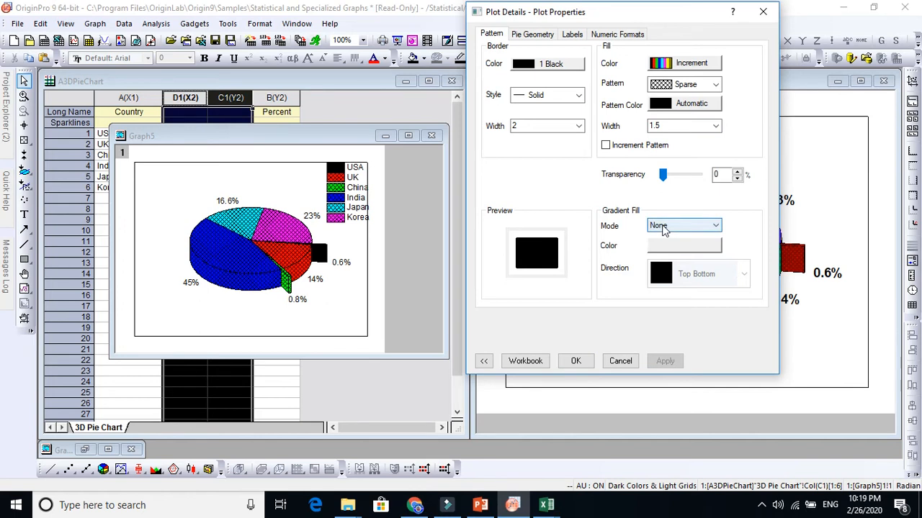
Step: Apply a Two Colors gradient fill with an Increment color starting at red, and close the plot properties
left_click(662, 227)
left_click(668, 256)
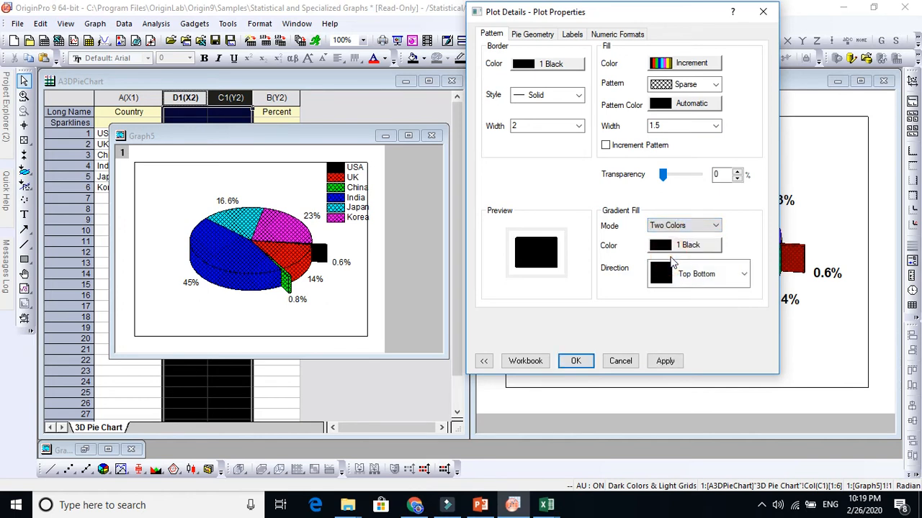
left_click(690, 248)
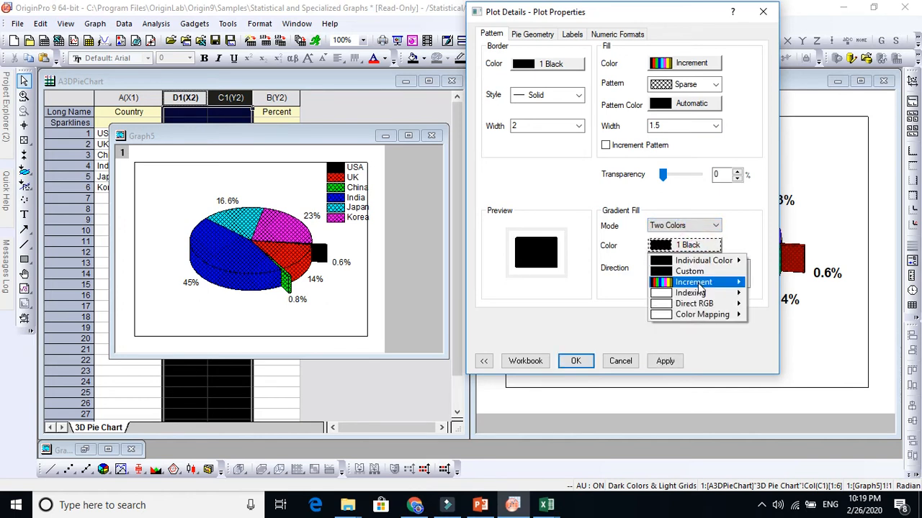
mouse_move(698, 286)
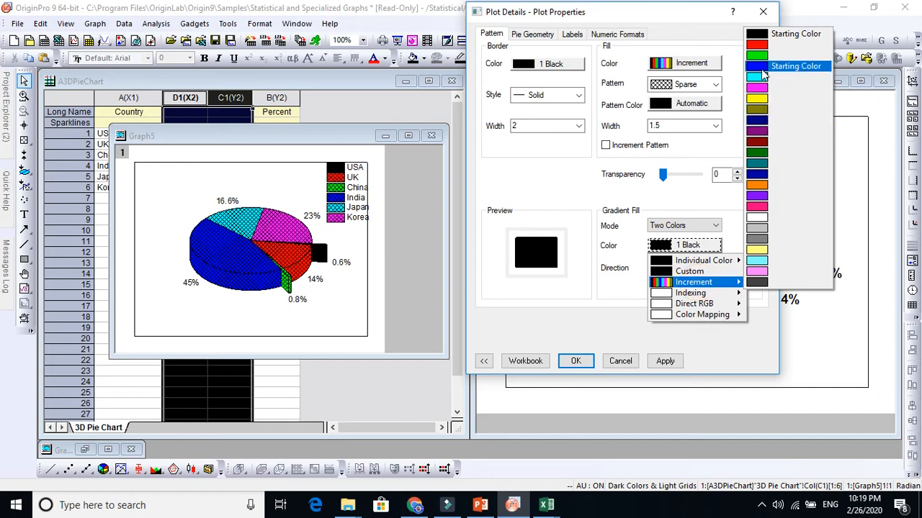
left_click(762, 45)
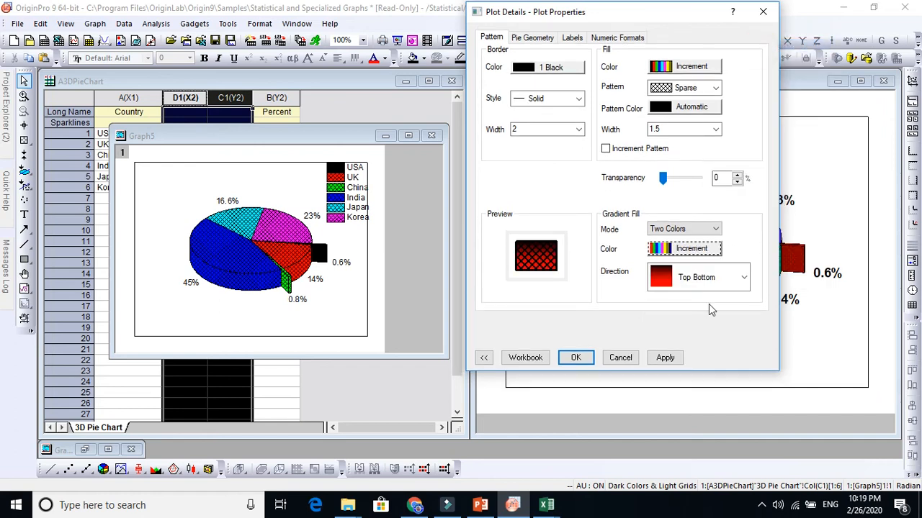
left_click(664, 358)
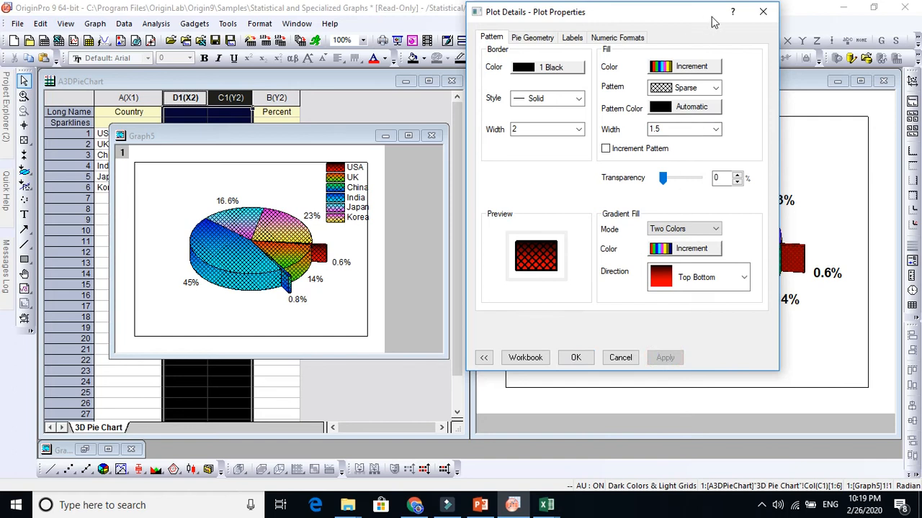
left_click(760, 13)
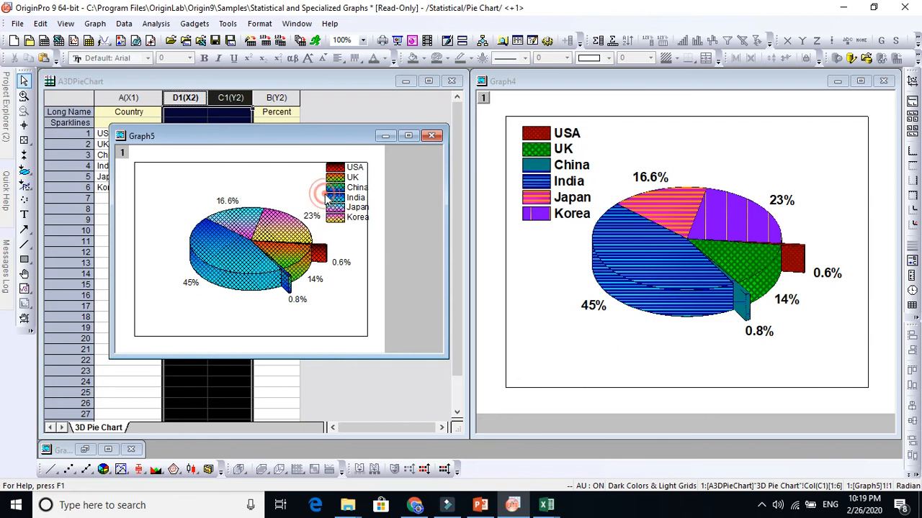
Step: Move the legend of the new pie chart to the upper-left corner of its frame
left_click(353, 196)
left_click_drag(355, 197, 167, 198)
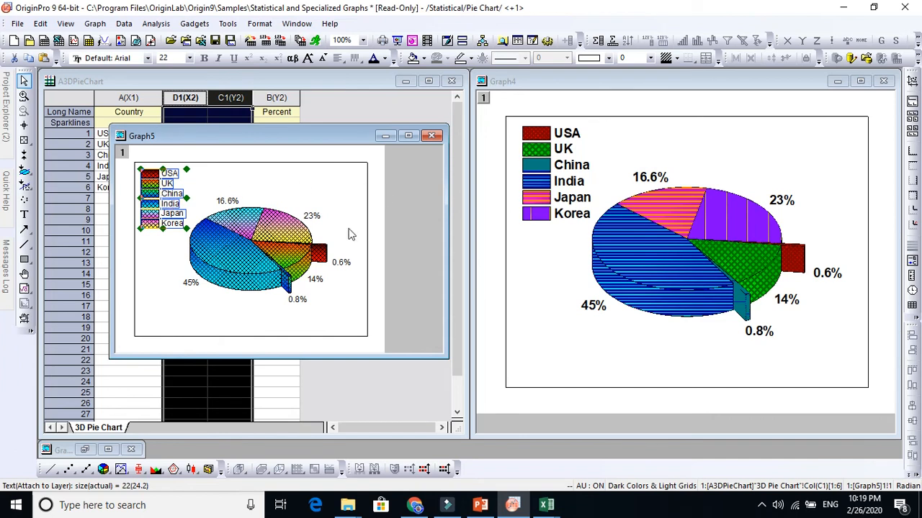
Step: Make the percentage label of the Korea wedge bold
double_click(312, 218)
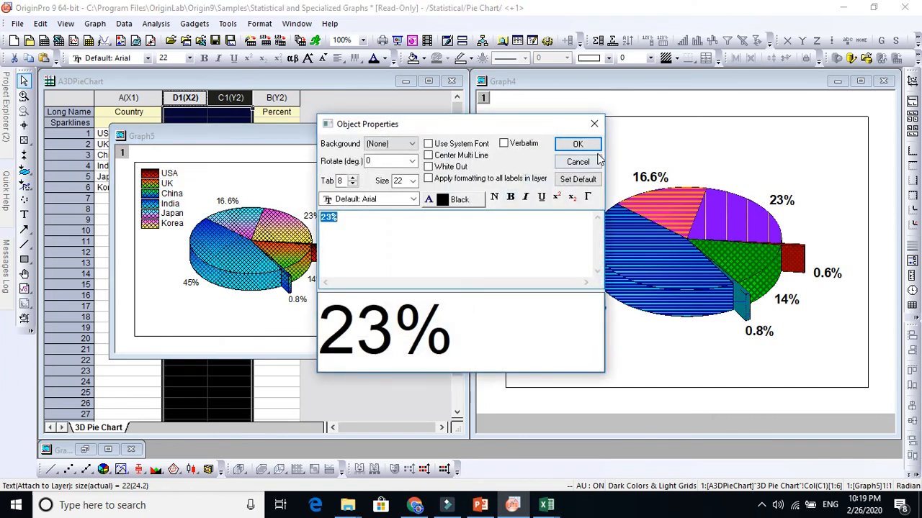
left_click(578, 144)
left_click(311, 219)
left_click(410, 184)
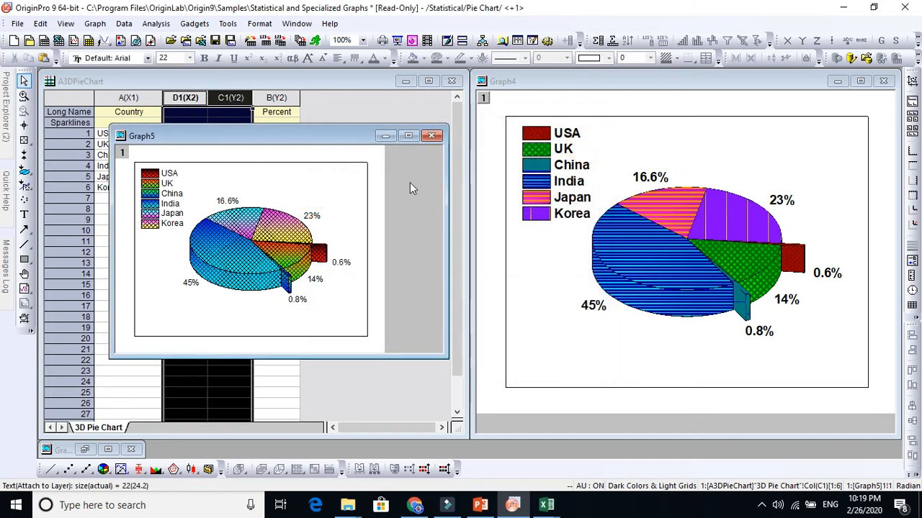
double_click(311, 217)
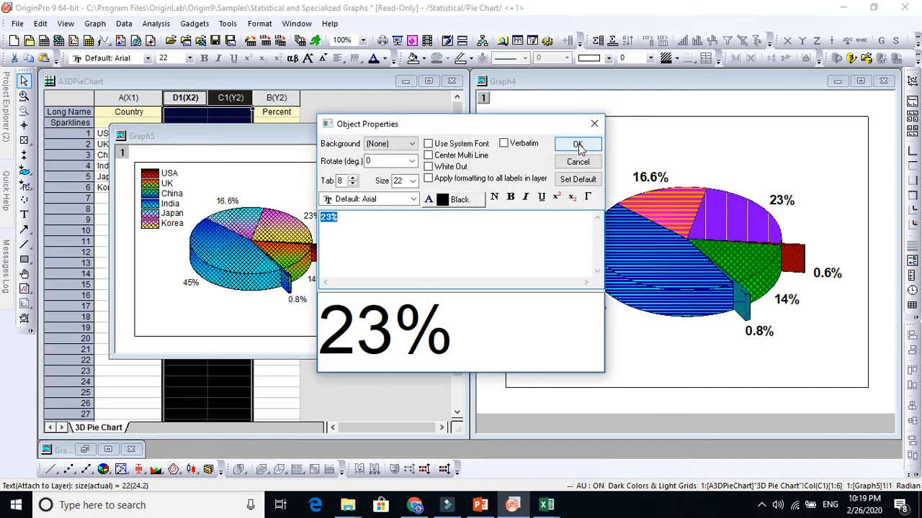
left_click(510, 197)
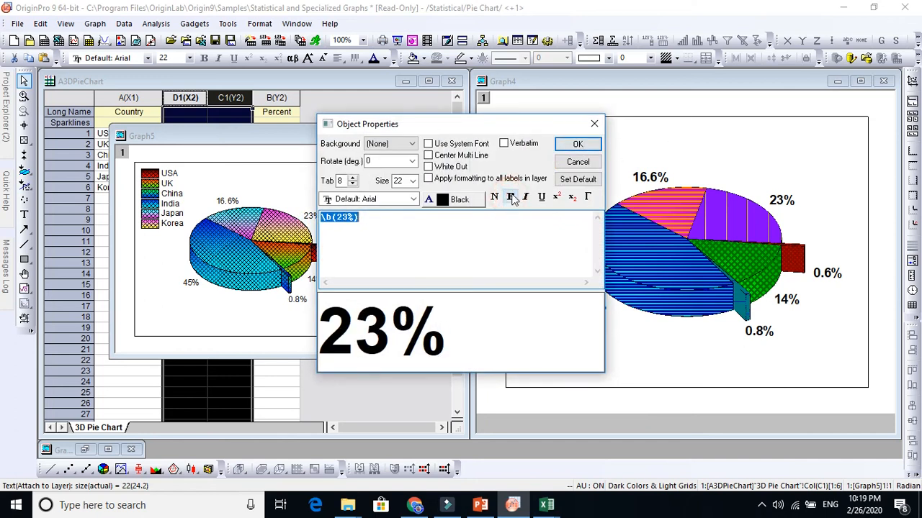
left_click(578, 144)
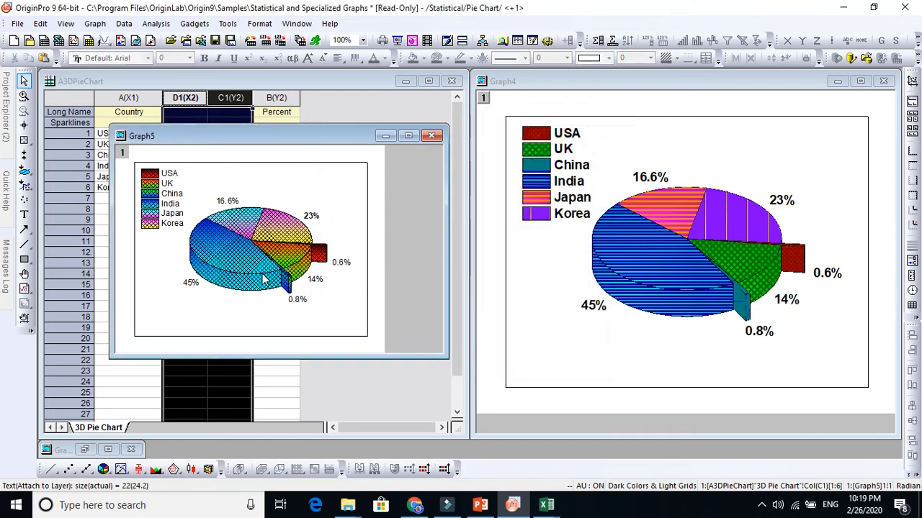
Step: Maximize the graph window of the new pie chart
left_click(405, 137)
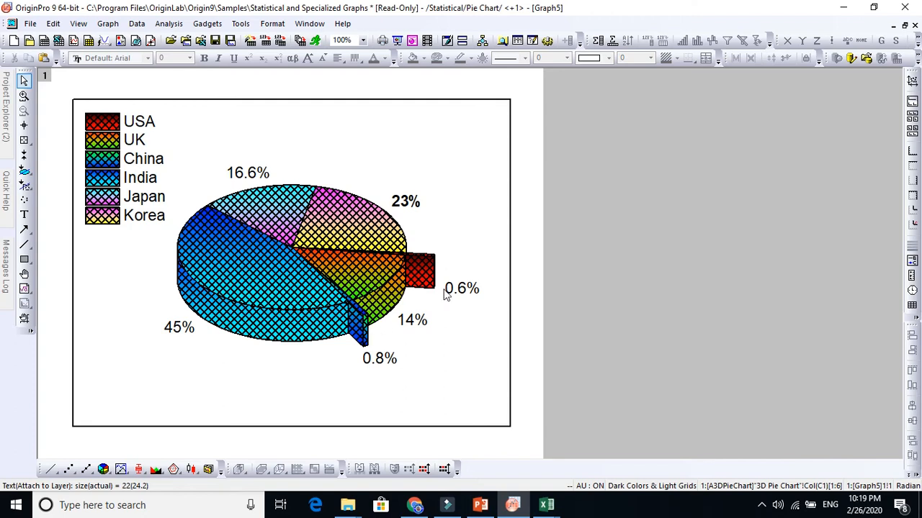
Step: Explode the India wedge in the pie geometry settings, apply it, and move the dialog clear of the chart
double_click(281, 216)
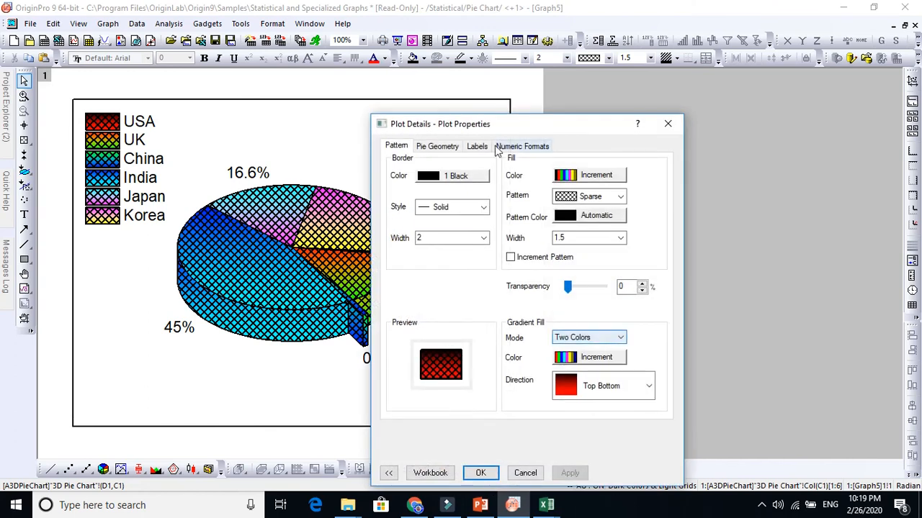
left_click(450, 146)
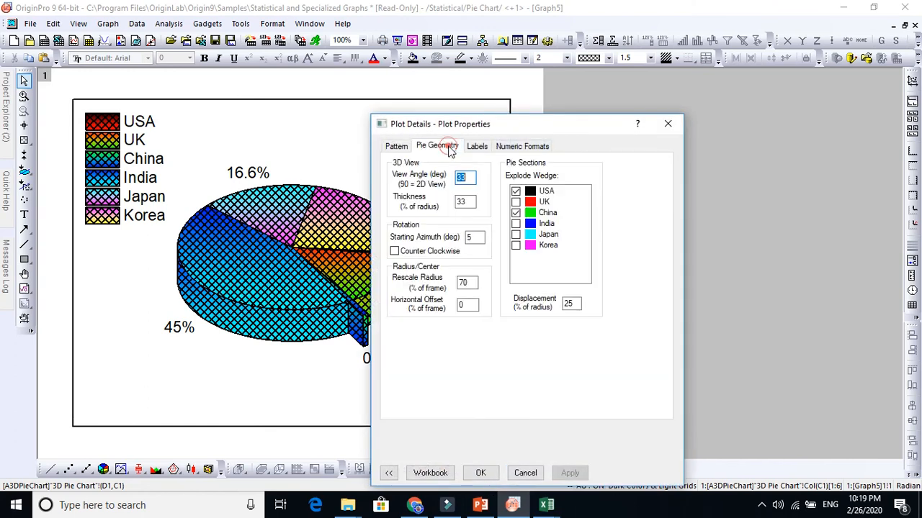
left_click(516, 223)
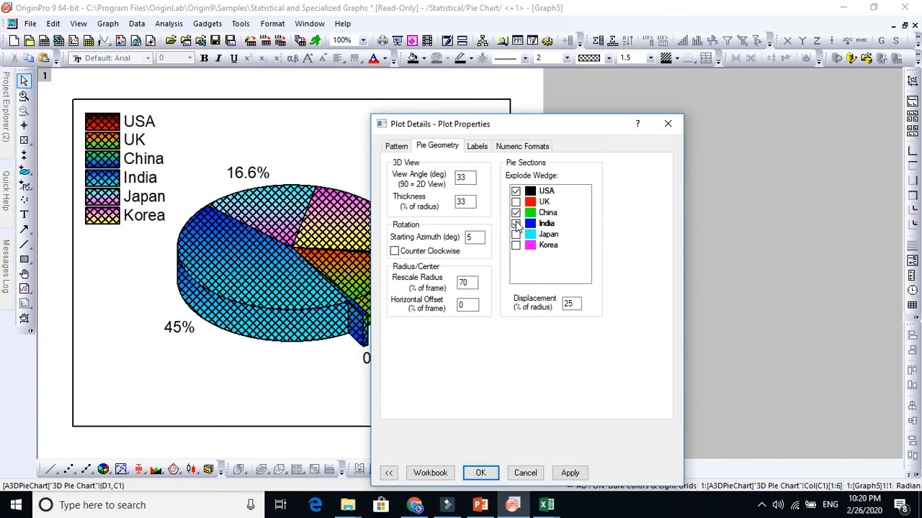
left_click(575, 476)
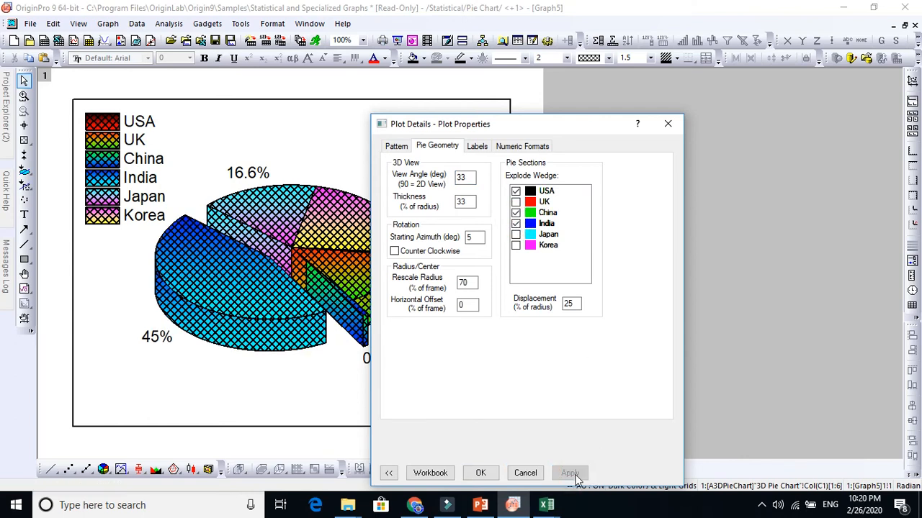
left_click_drag(474, 130, 623, 100)
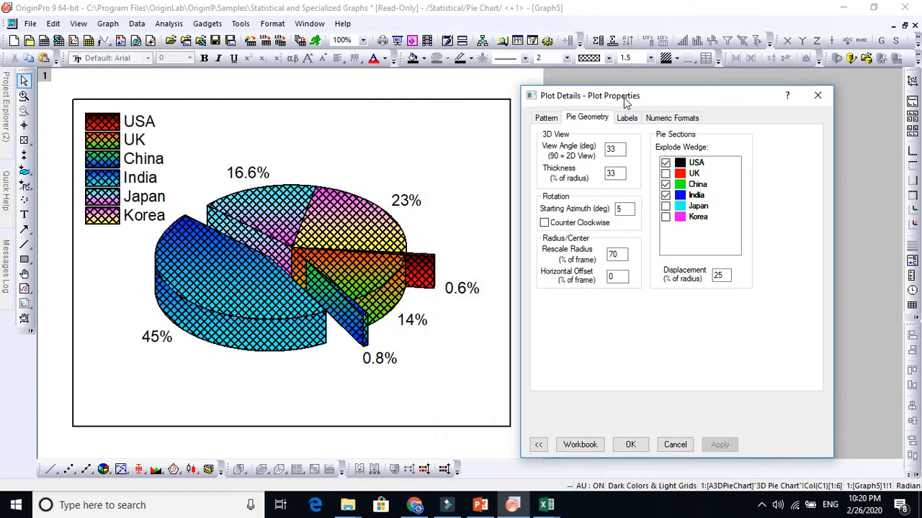
Step: Explode the UK and Korea wedges as well, applying each change
left_click(669, 205)
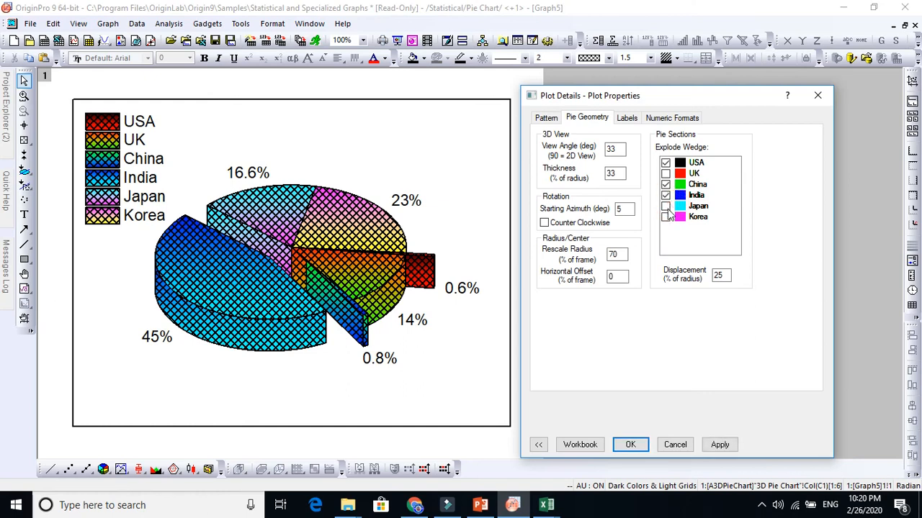
left_click(666, 174)
left_click(720, 445)
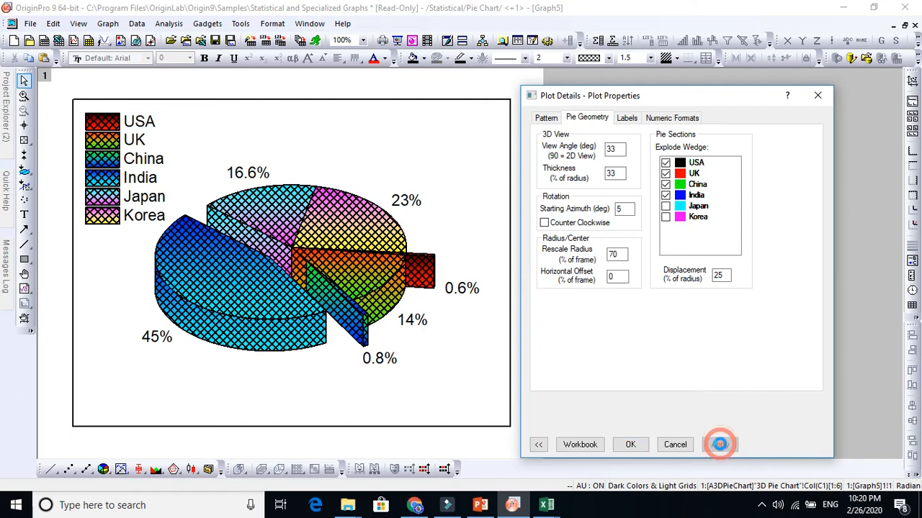
left_click(665, 217)
left_click(720, 445)
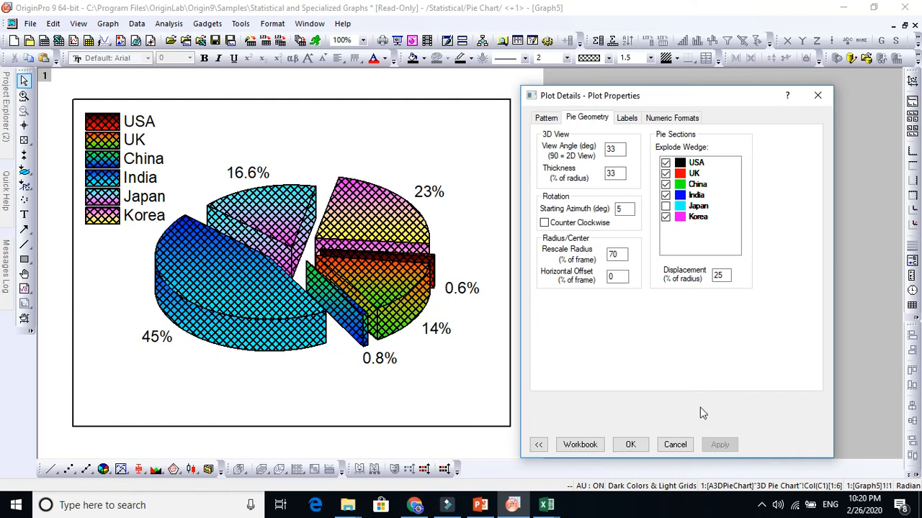
Step: Clear the exploded option of the Korea, India and UK wedges and apply the change
left_click(666, 218)
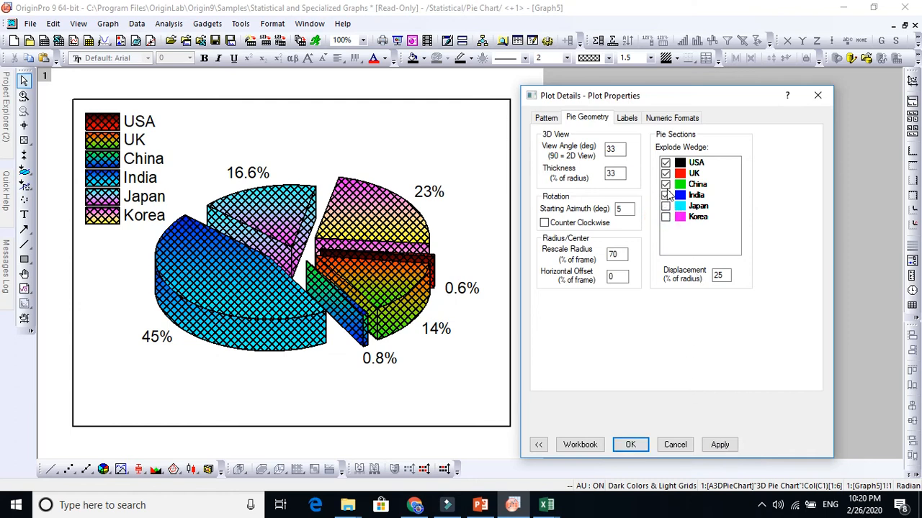
left_click(666, 196)
left_click(665, 174)
left_click(713, 444)
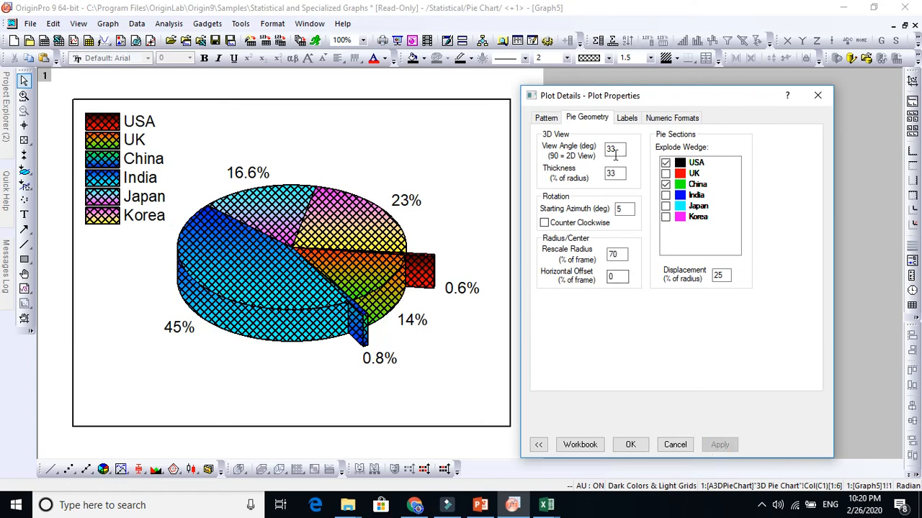
Step: Set the two-color gradient fill's increment list to start from orange and apply it to the pie
left_click(547, 118)
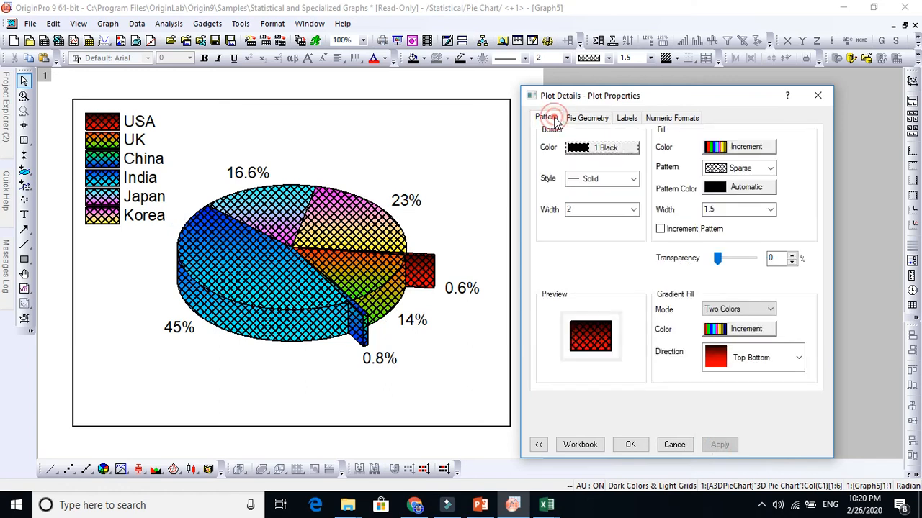
left_click(752, 332)
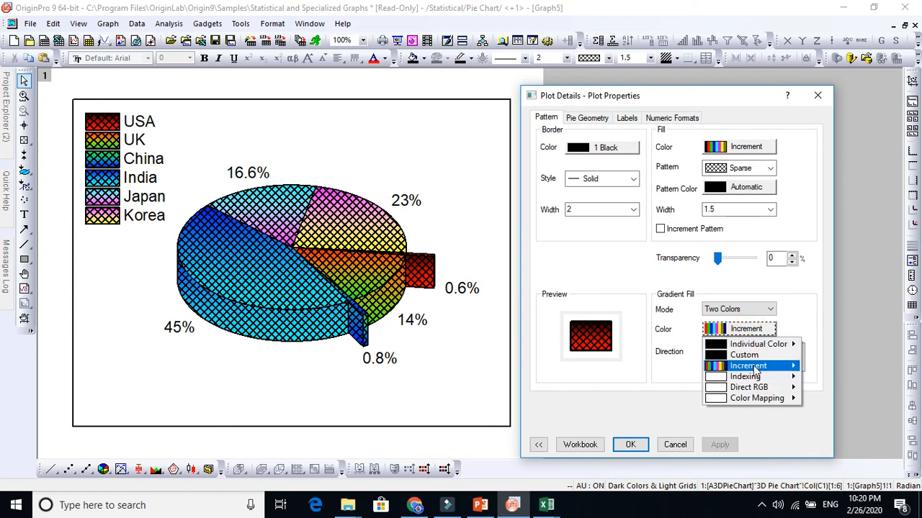
mouse_move(754, 369)
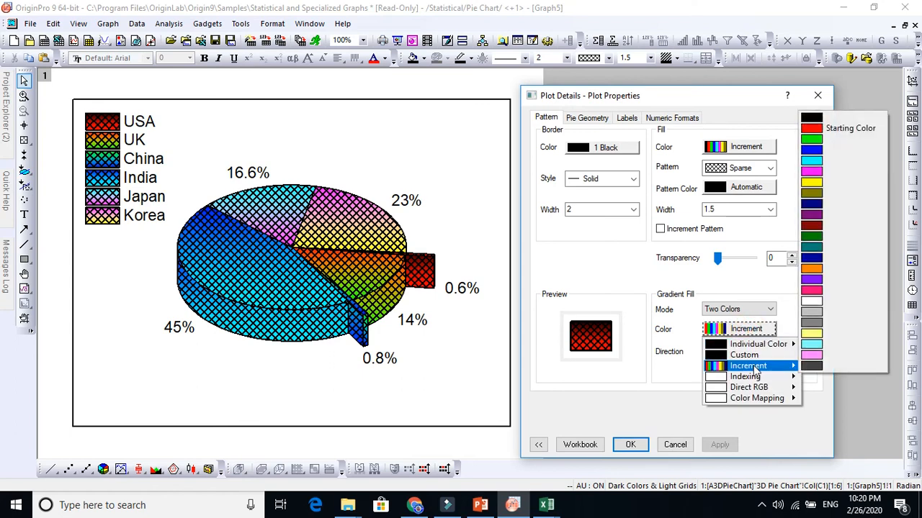
left_click(811, 270)
left_click(725, 441)
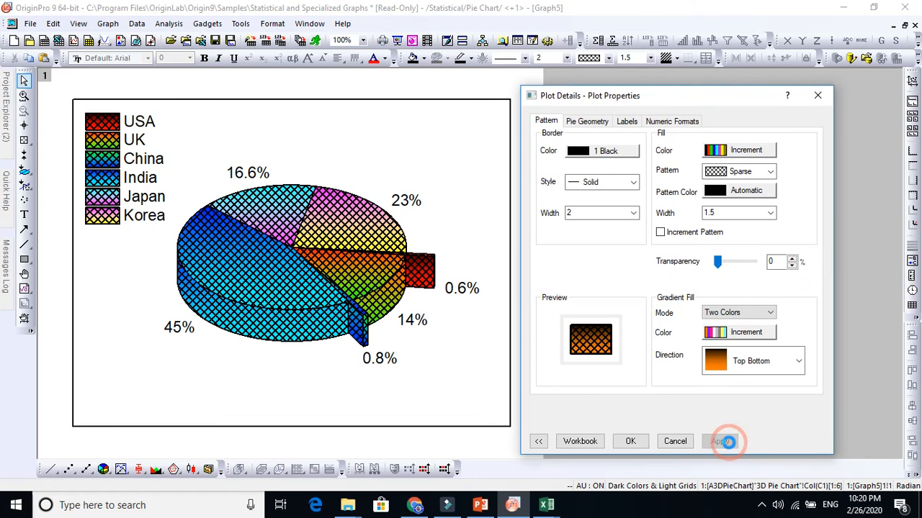
Step: Change the starting color of the gradient fill's increment list to dark cyan and apply the change
left_click(731, 333)
mouse_move(751, 371)
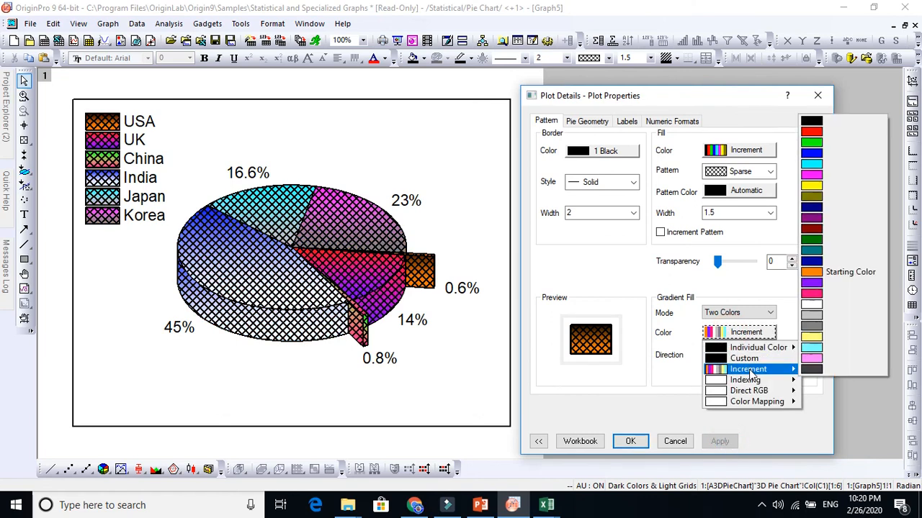
left_click(823, 250)
left_click(720, 441)
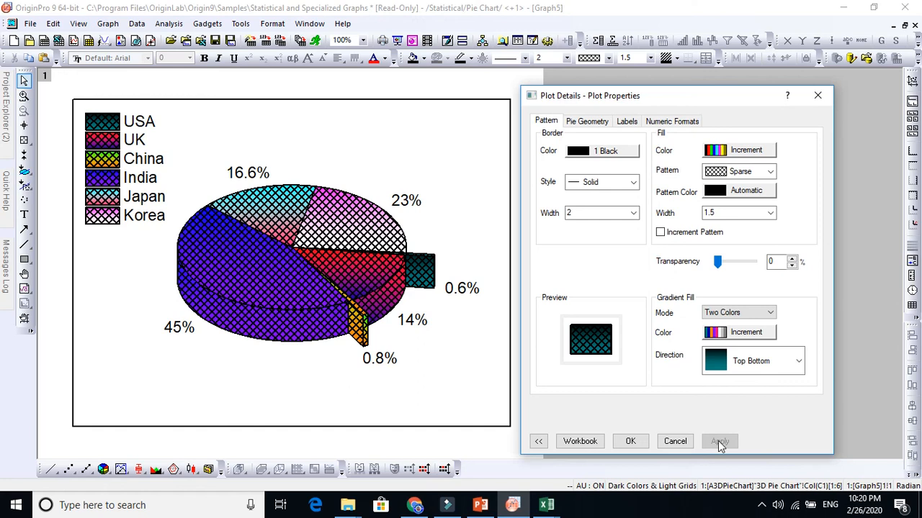
Step: Set the fill transparency to 49% and enable Increment Pattern for the pie wedges, applying each change
mouse_move(717, 264)
left_mouse_down()
mouse_move(744, 266)
mouse_move(735, 265)
left_mouse_up()
left_click(723, 446)
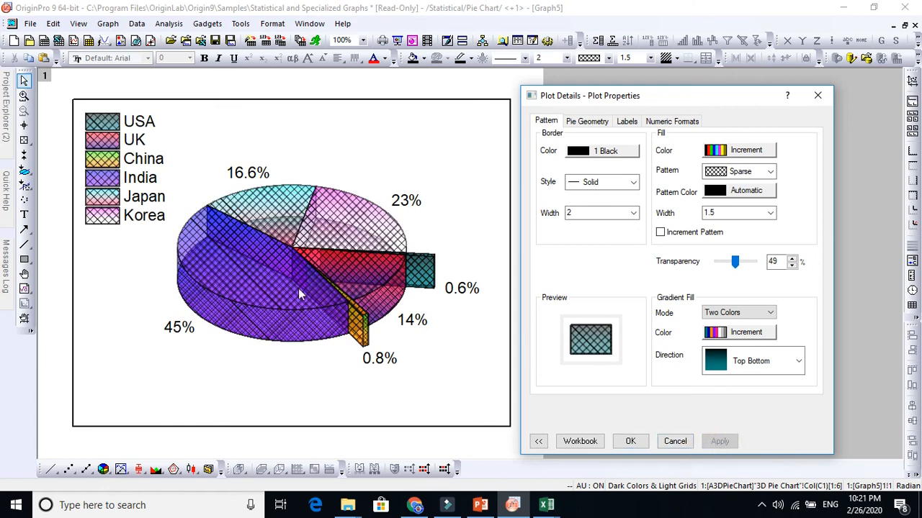
left_click(668, 233)
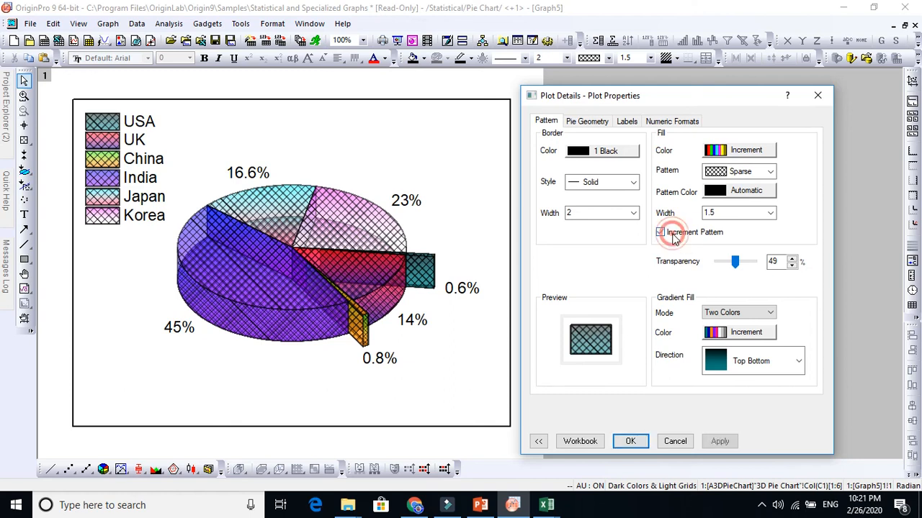
left_click(721, 442)
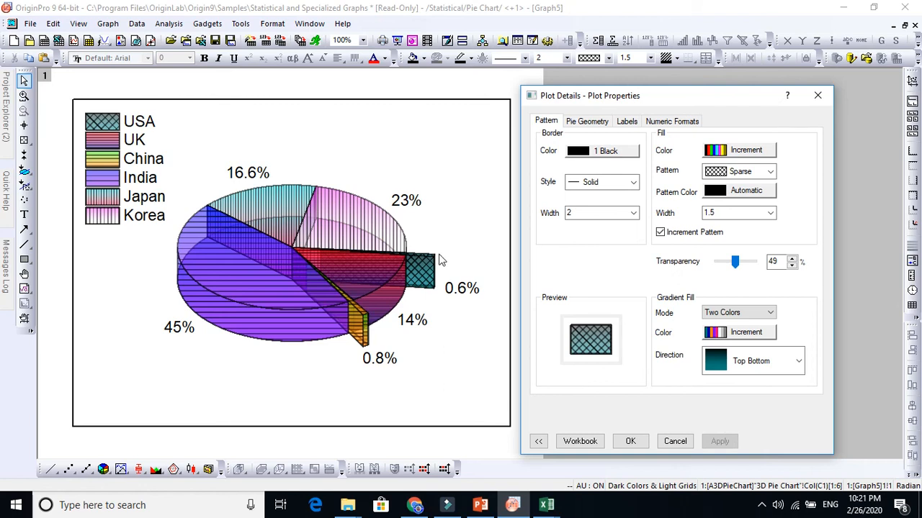
Step: Open the pie geometry settings of the chart
left_click(582, 122)
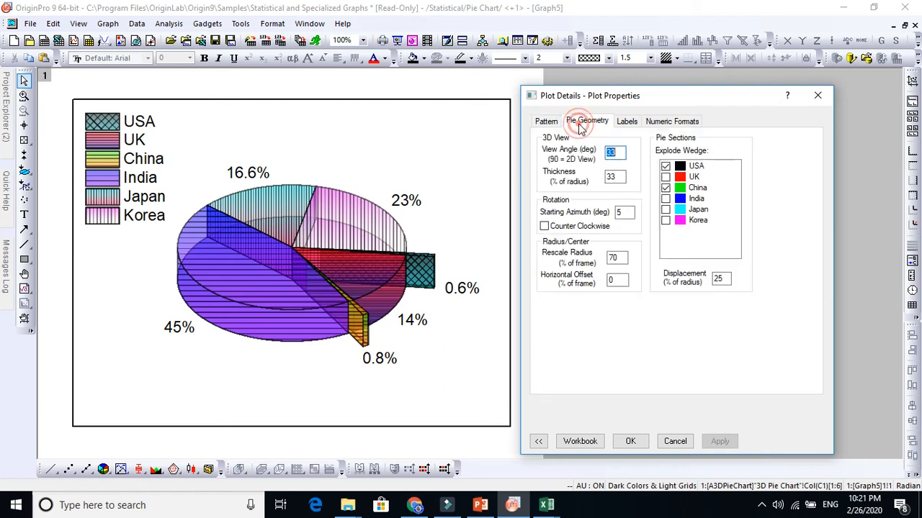